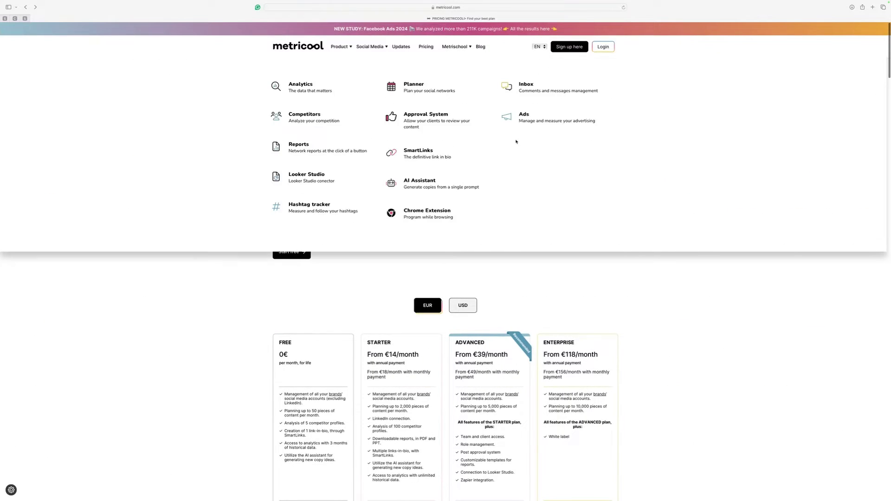
# Step: Glance at the free sign-up form, then return to Pricing and scroll through the plans
pyautogui.scroll(-2, 543, 274)
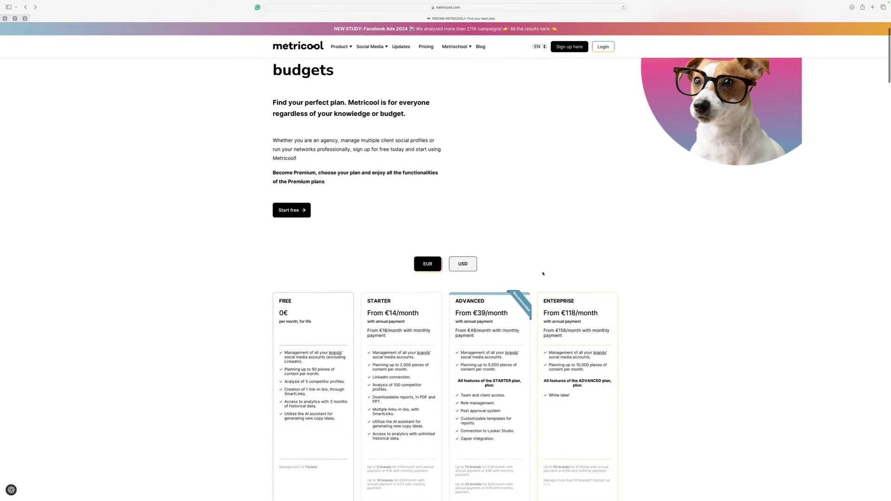
pyautogui.scroll(2, 543, 273)
pyautogui.click(569, 48)
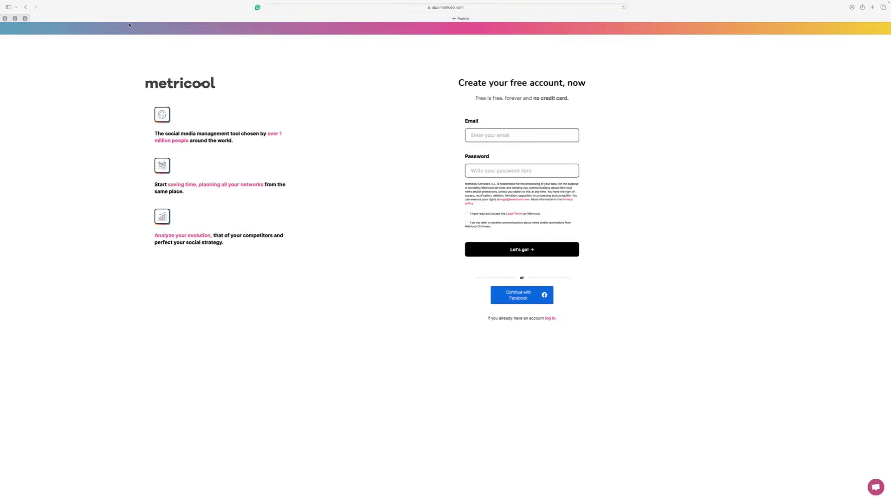
pyautogui.click(26, 7)
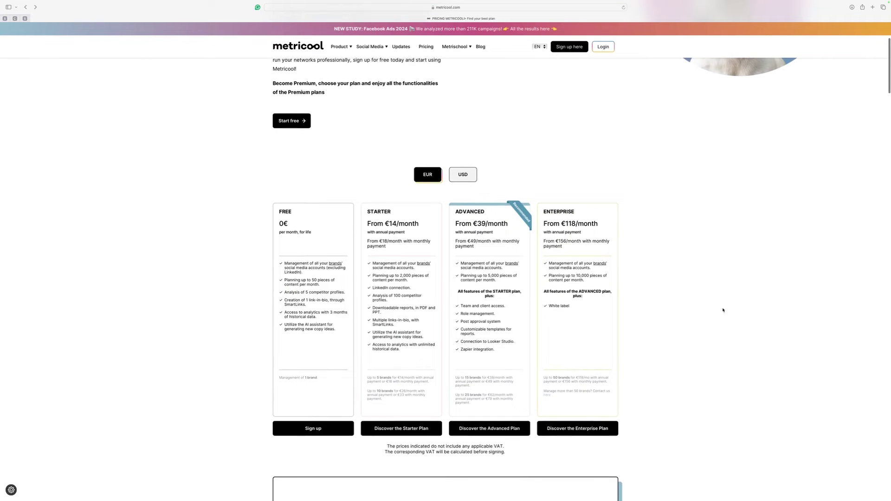
pyautogui.scroll(-2, 731, 290)
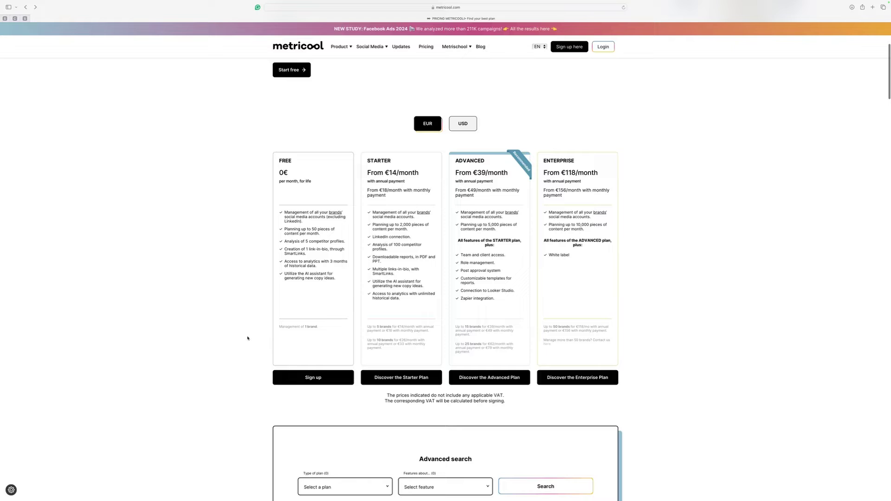
pyautogui.scroll(5, 240, 255)
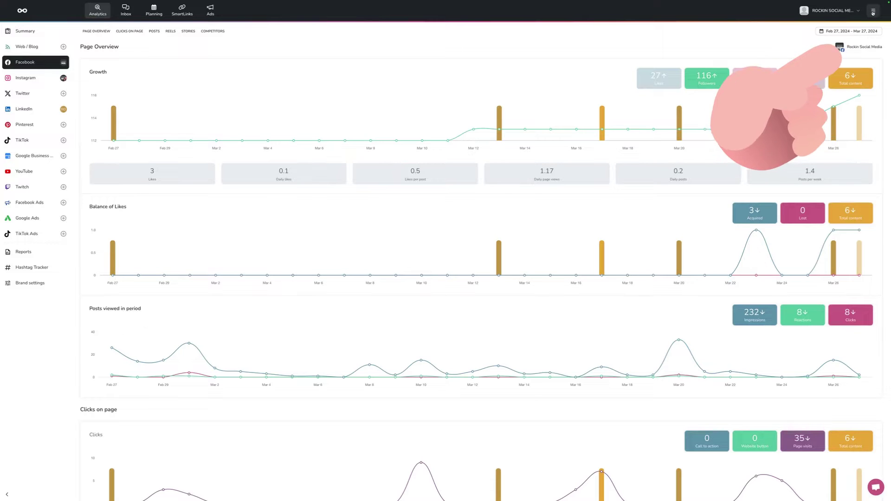
# Step: Add a new brand and connect a Facebook page, showing its 292-follower Page Overview
pyautogui.click(872, 12)
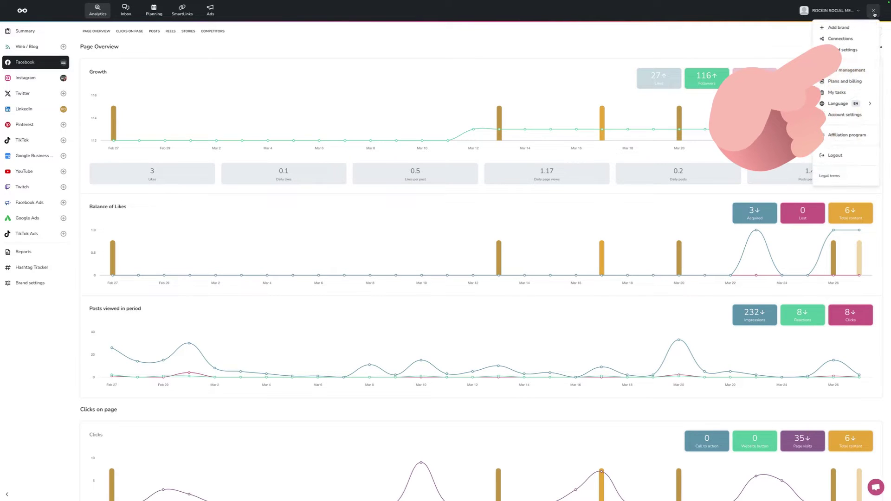
pyautogui.click(842, 27)
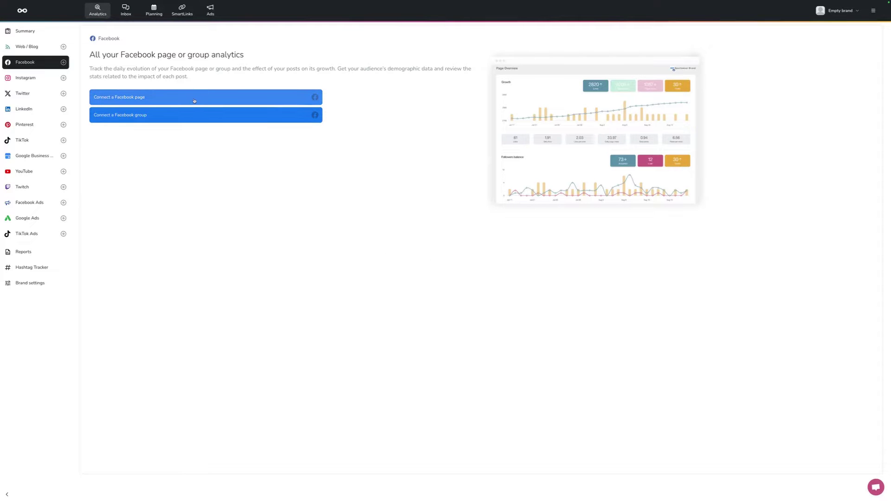
pyautogui.click(196, 97)
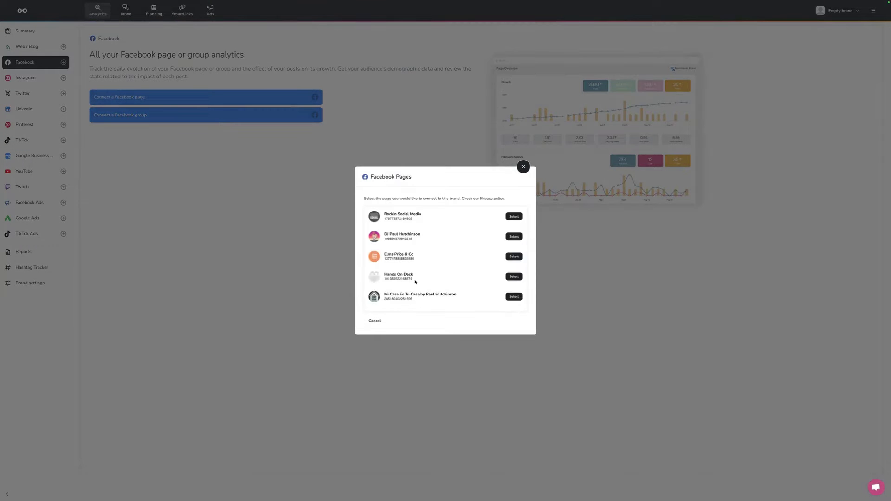
pyautogui.scroll(-5, 415, 282)
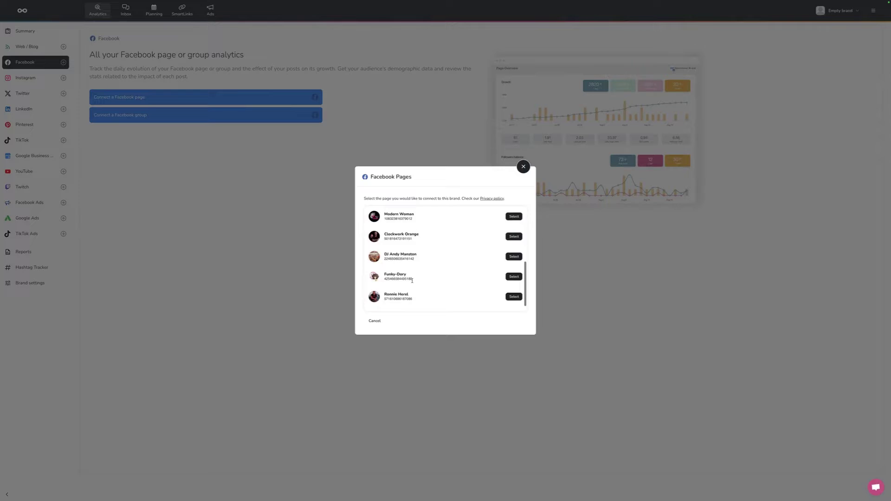
pyautogui.scroll(5, 412, 280)
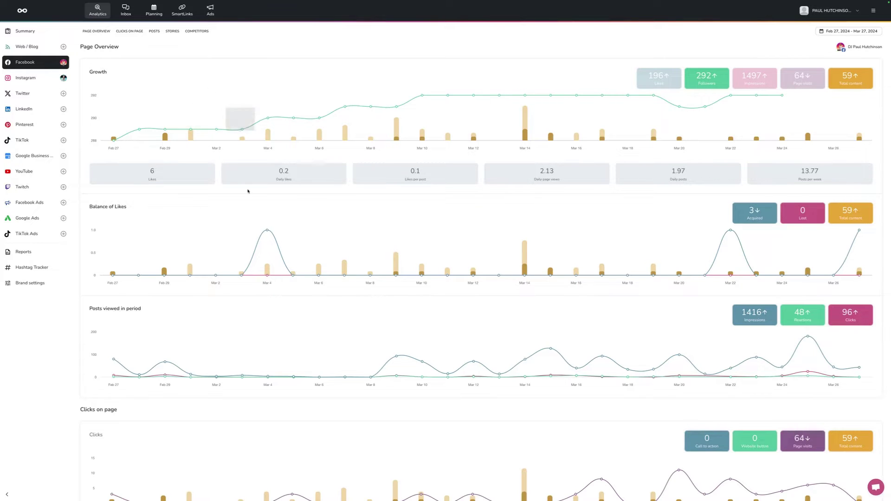
# Step: Scroll the Facebook analytics down to the List of posts, then switch to the Inbox
pyautogui.scroll(-1, 247, 190)
pyautogui.scroll(-2, 248, 192)
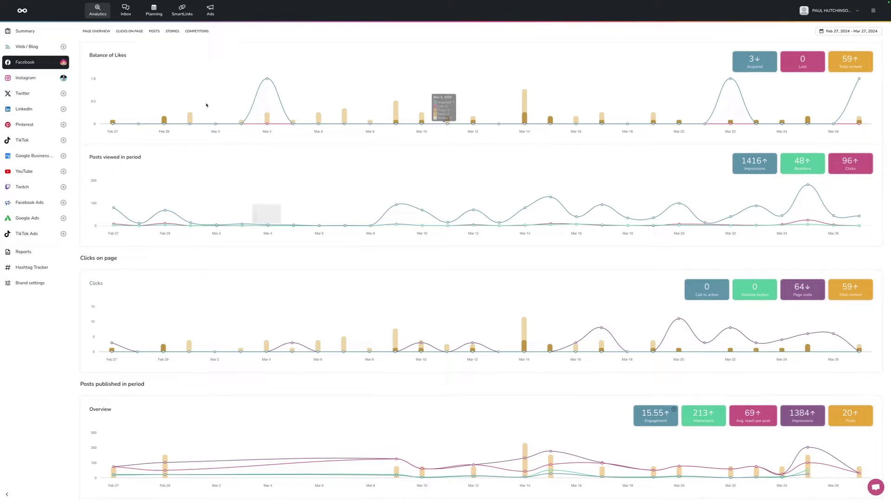
pyautogui.scroll(-3, 260, 204)
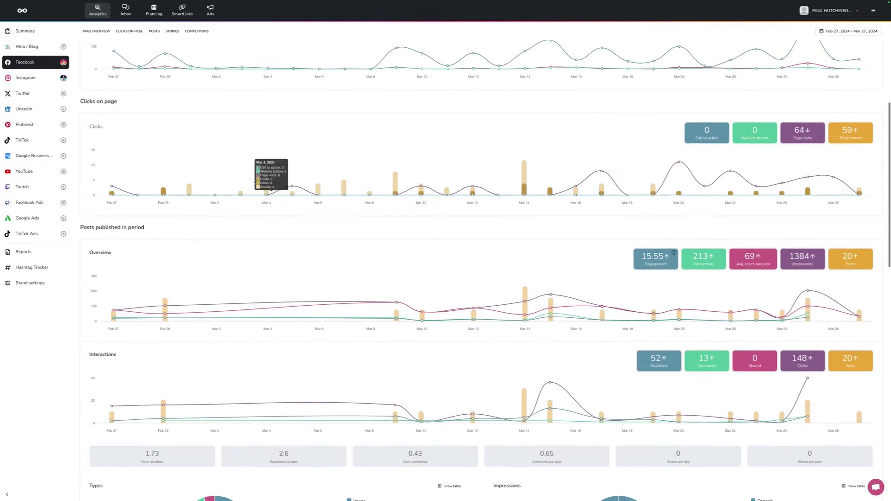
pyautogui.scroll(-5, 280, 280)
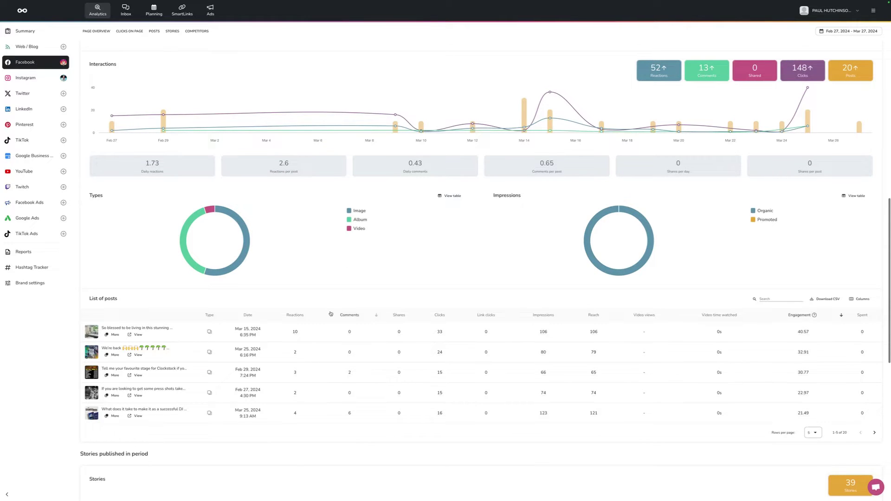
pyautogui.scroll(-4, 330, 312)
pyautogui.click(125, 10)
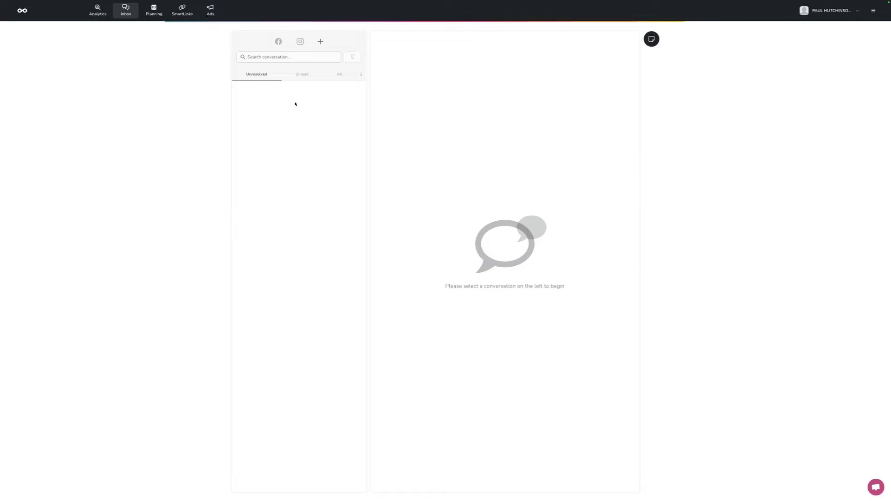
# Step: Open the Planning calendar, view the FUNKY DORY brand, then return to the original brand
pyautogui.click(154, 10)
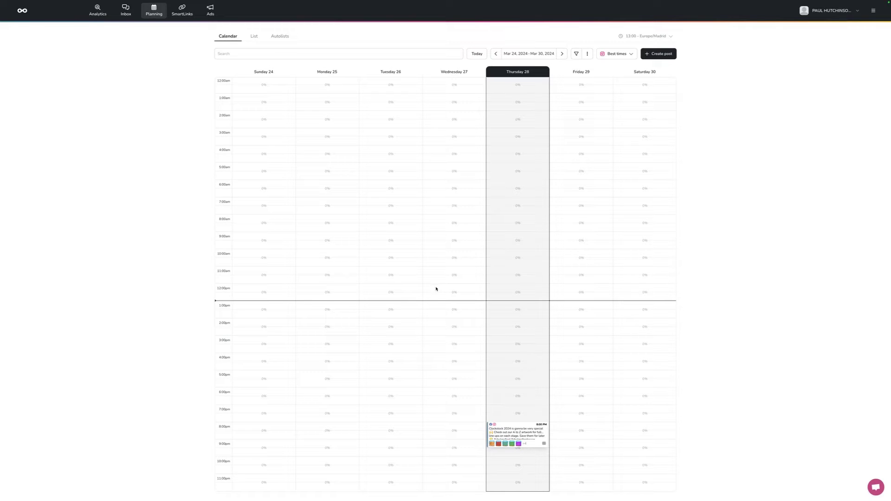
pyautogui.click(831, 10)
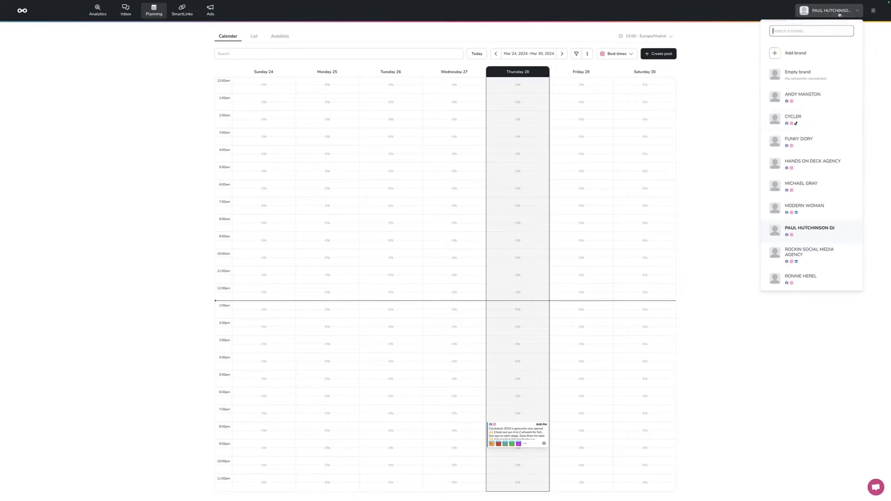
pyautogui.click(808, 139)
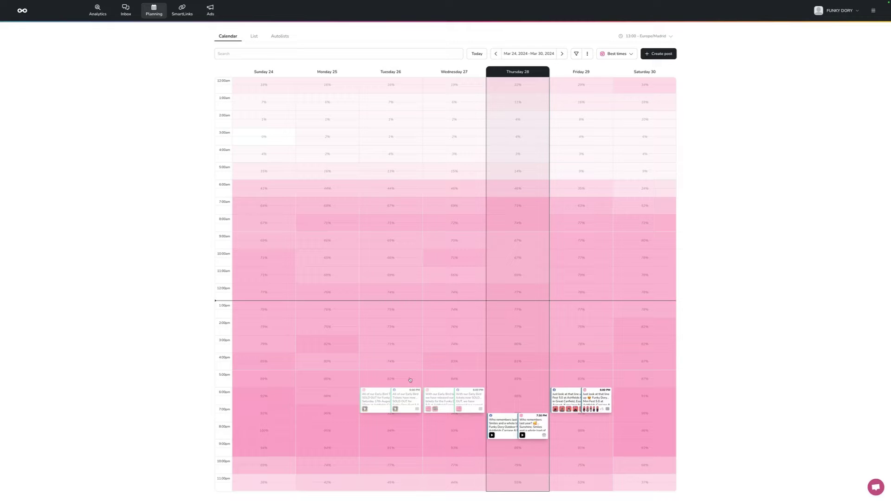
pyautogui.click(842, 12)
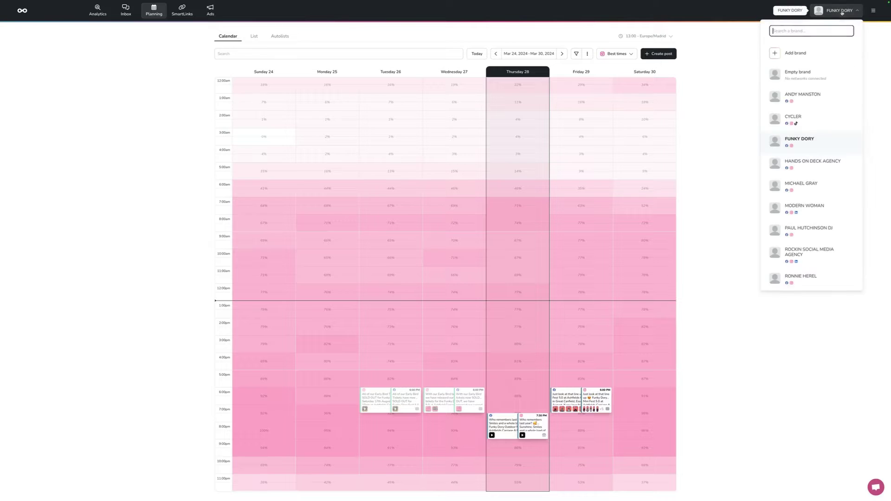
pyautogui.click(805, 191)
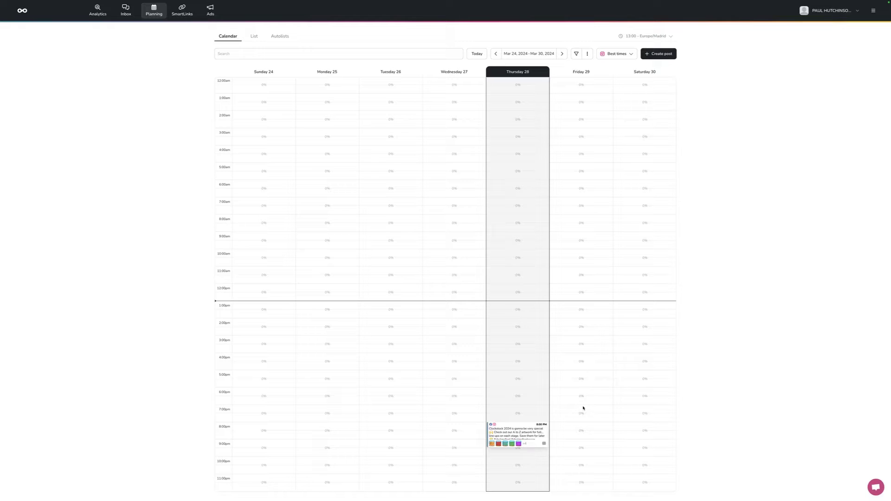
# Step: Create a post for Friday Mar 29 at 7 PM and drop a Press Shots photo into it
pyautogui.click(583, 408)
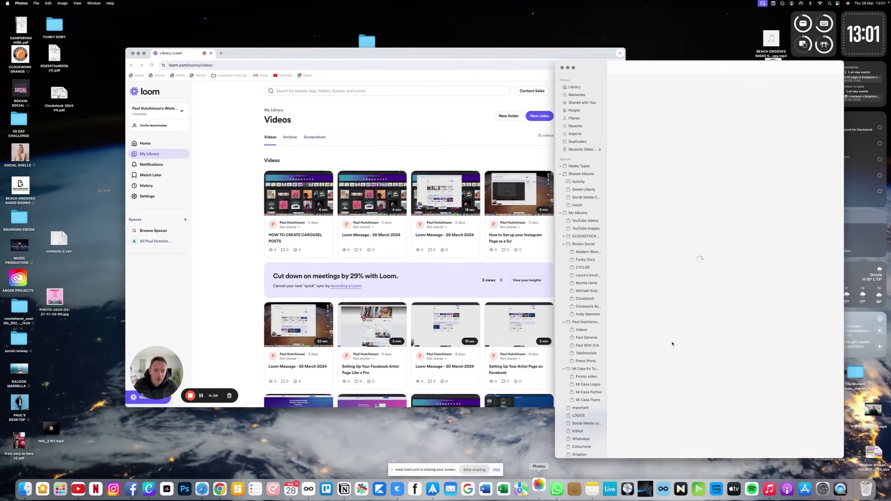
pyautogui.moveTo(633, 167); pyautogui.dragTo(335, 222)
pyautogui.moveTo(397, 291); pyautogui.dragTo(398, 292)
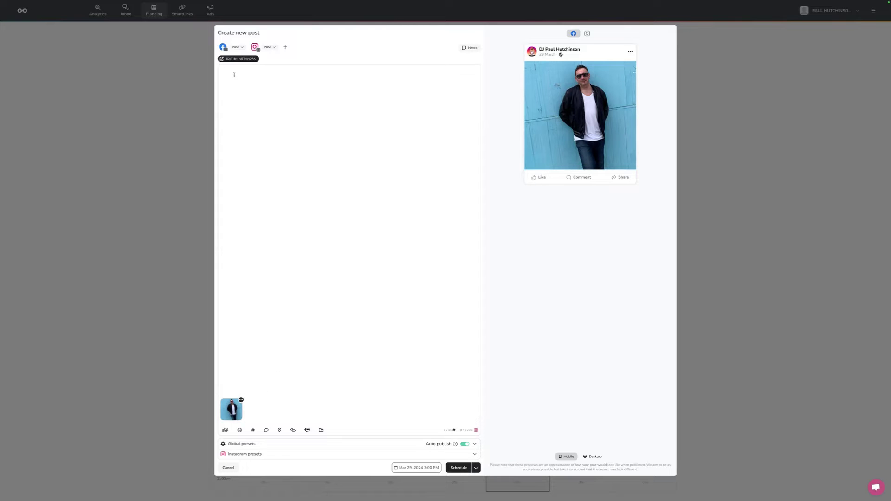
# Step: Paste the test caption with house-music hashtags and search for the location 'London, United'
pyautogui.write('This is a test post bla blah blah blah  #soulfulhousedj #soulfulhouse #soulfulhousemusic #housemusicallnightlong #soulfulhousemusiclovers #housemusicdj #nudiscodj #housemusicfamily #soulfulhouselovers #radiodj #chicagohousemusic #ukhousemusic #housemusiclover #housemusiclives')
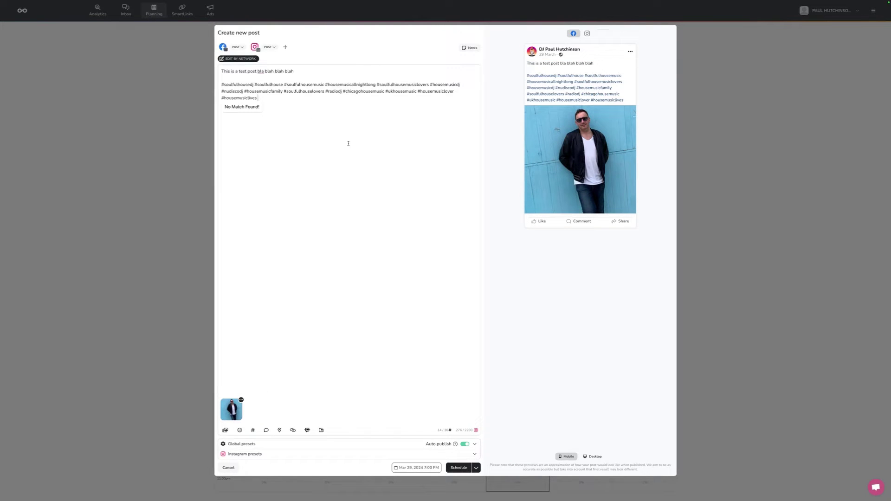
pyautogui.click(336, 139)
pyautogui.click(279, 431)
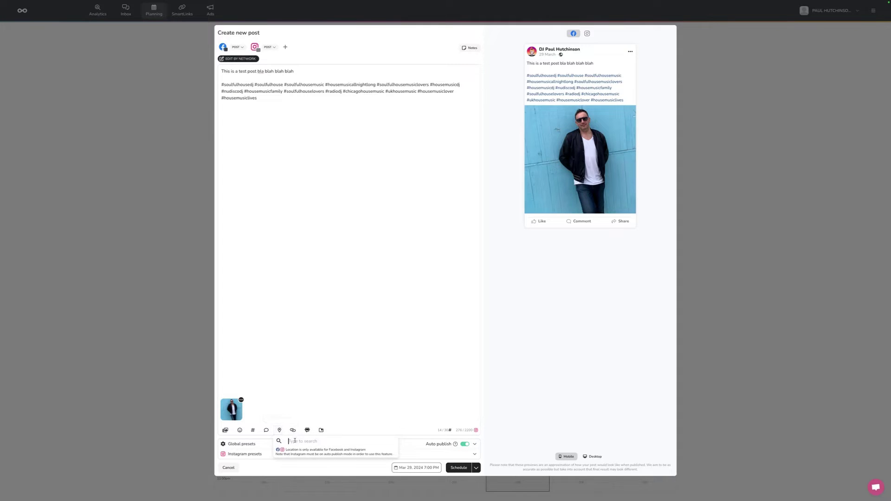
pyautogui.write('London')
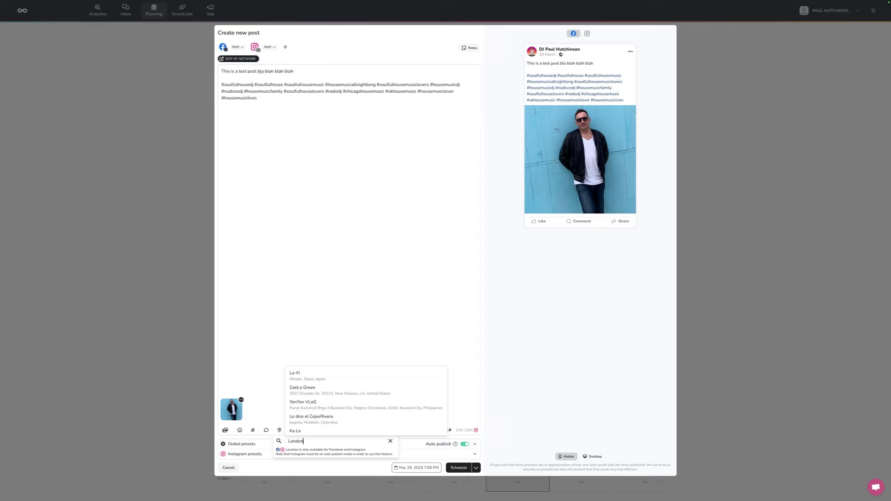
pyautogui.write(', United')
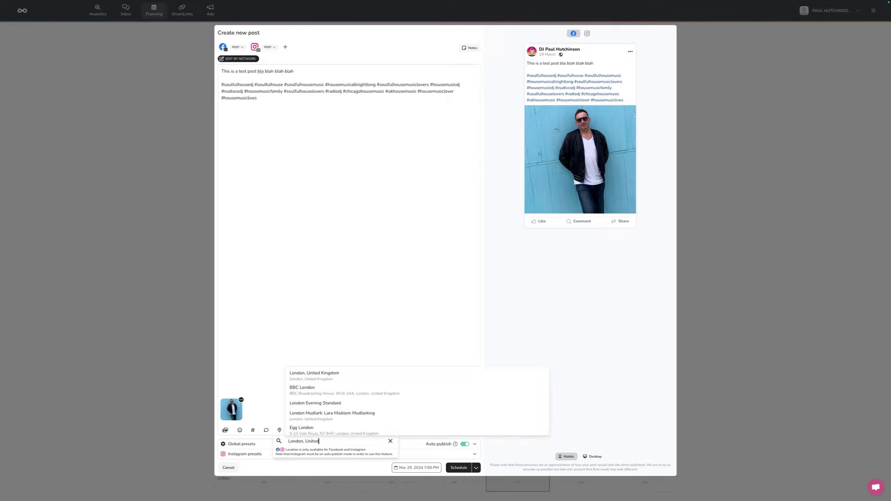
# Step: Confirm the London location and tag the Instagram user's username on the post's photo
pyautogui.click(304, 431)
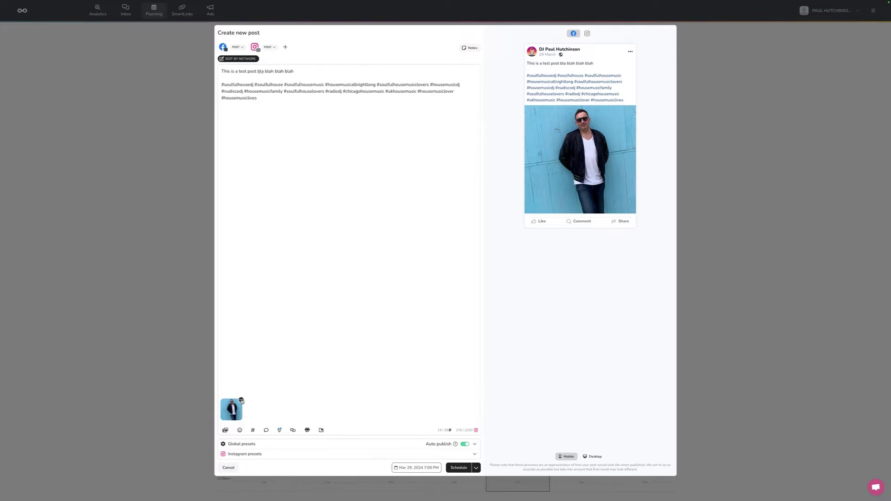
pyautogui.click(241, 400)
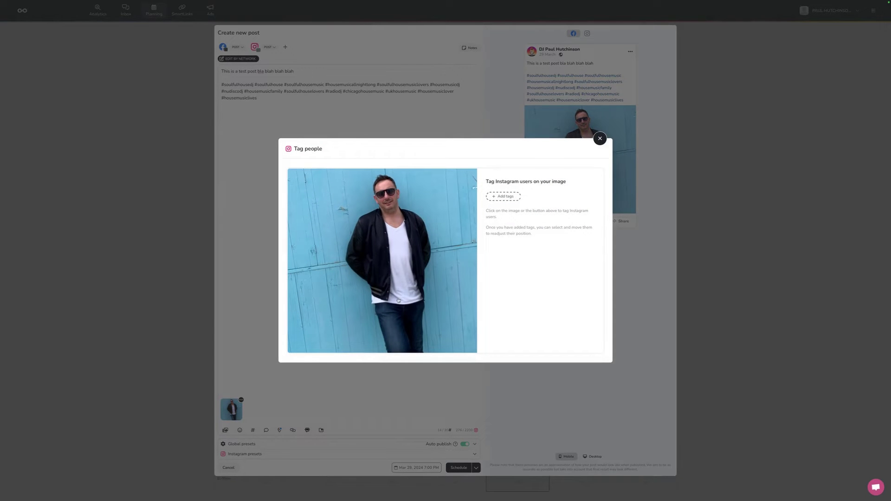
pyautogui.click(498, 197)
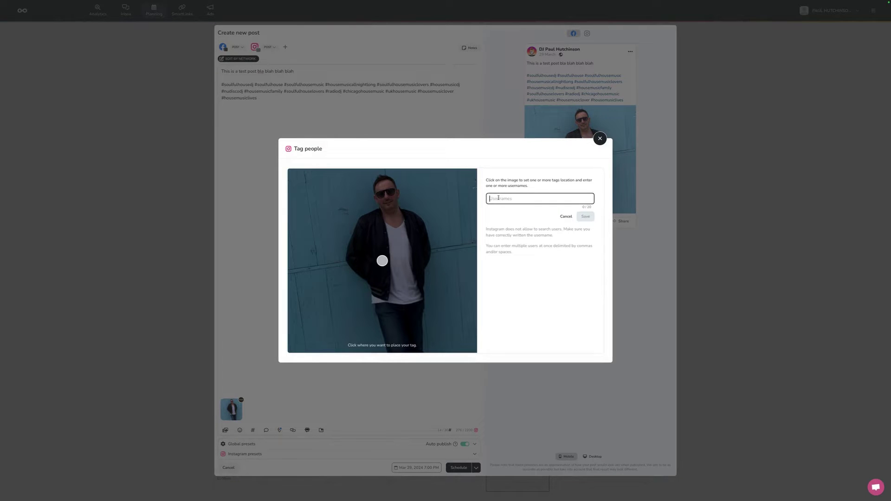
pyautogui.press('Return')
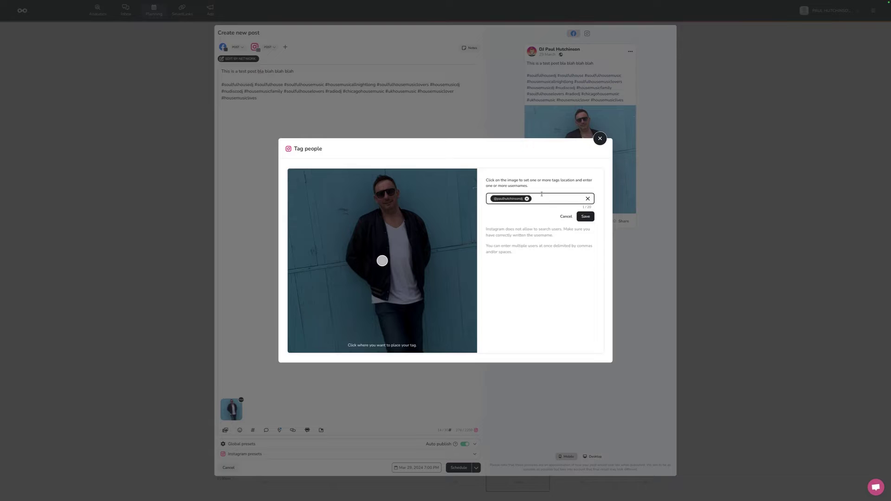
pyautogui.click(584, 216)
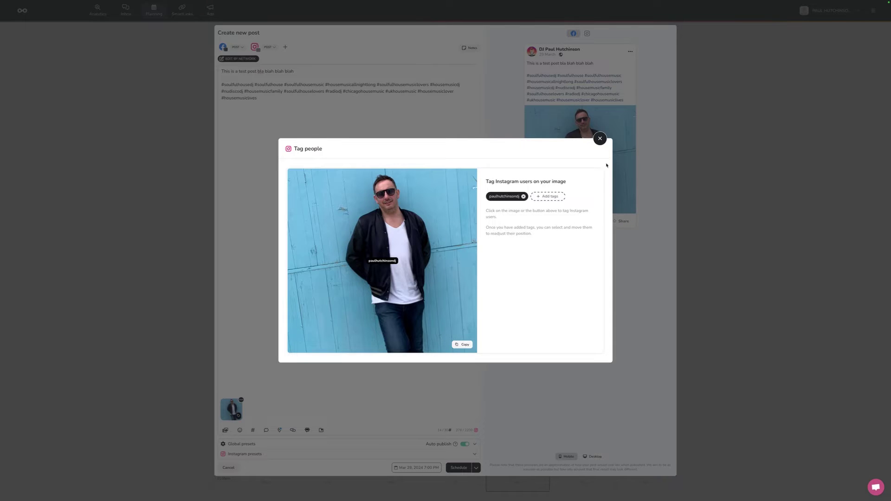
pyautogui.click(599, 138)
# Step: In the Instagram post options, add the collaborator's Instagram username as a collaborator
pyautogui.click(267, 455)
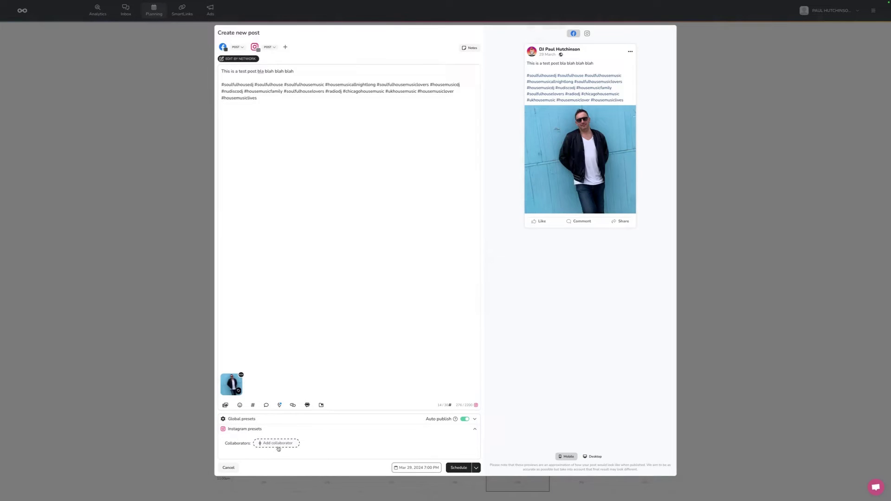
pyautogui.click(273, 445)
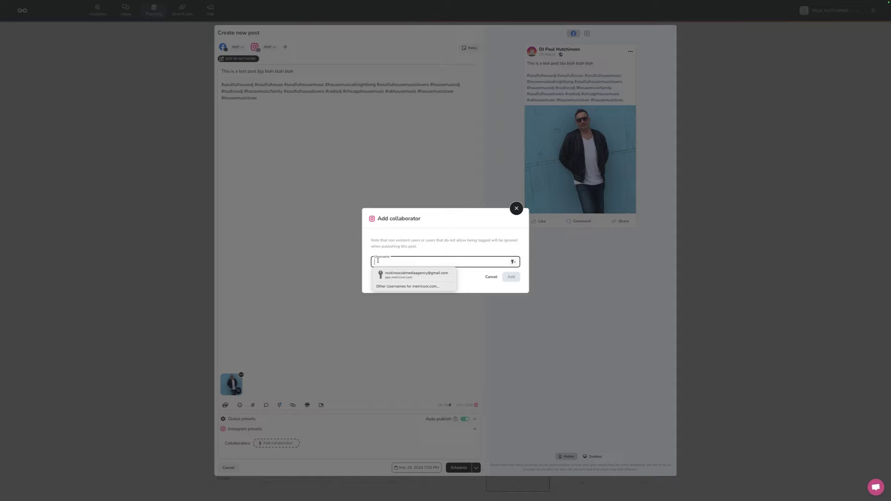
pyautogui.write('@mi')
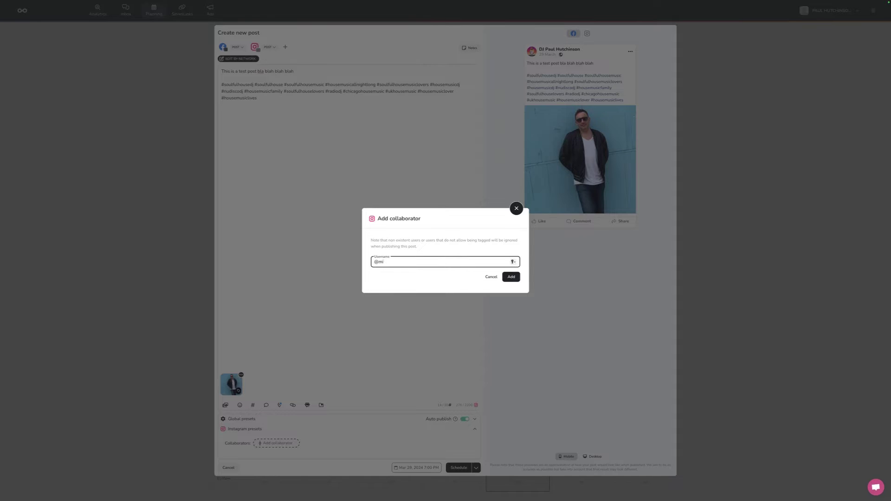
pyautogui.write('cas')
pyautogui.press('Return')
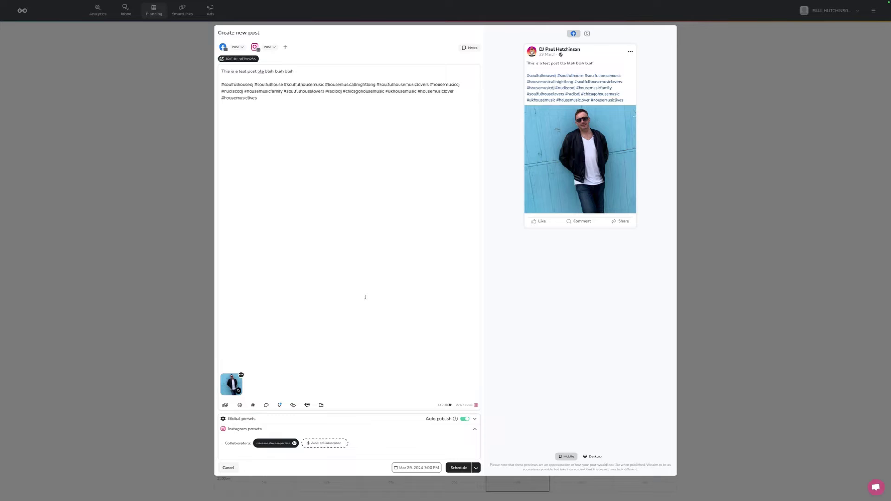
pyautogui.click(241, 375)
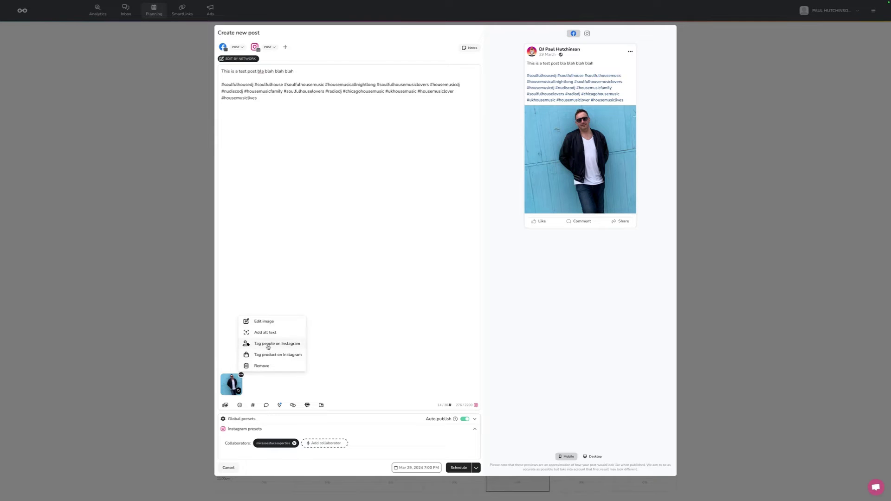
pyautogui.click(358, 361)
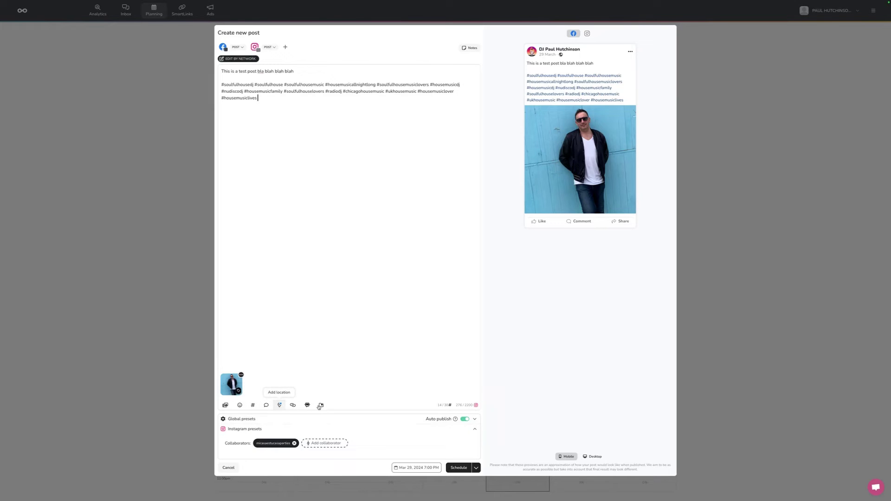
pyautogui.click(266, 405)
pyautogui.click(358, 245)
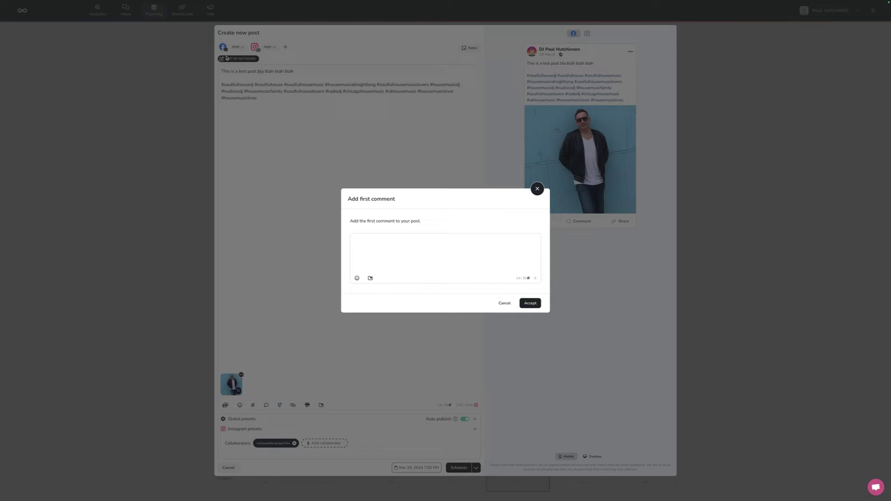
pyautogui.write('www.rockinsocialmediaagency.com')
pyautogui.click(531, 303)
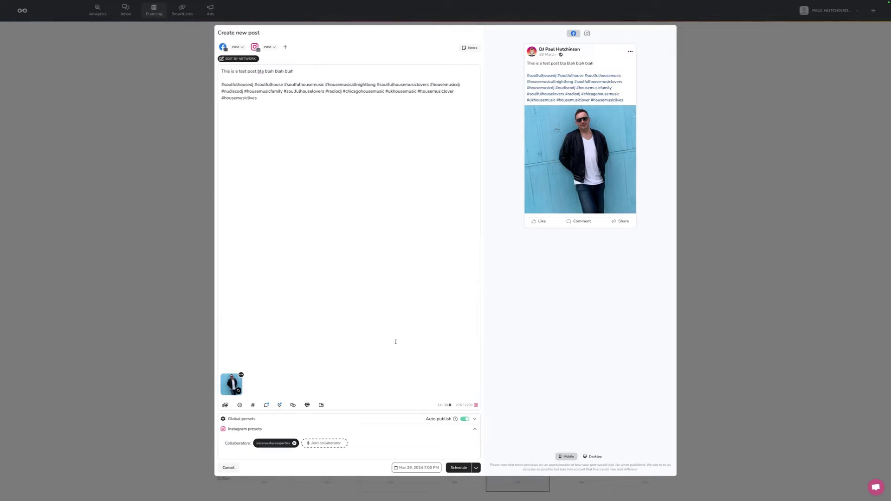
# Step: Set the post's publishing time to 8:00 PM on Friday, Mar 29, 2024
pyautogui.click(407, 467)
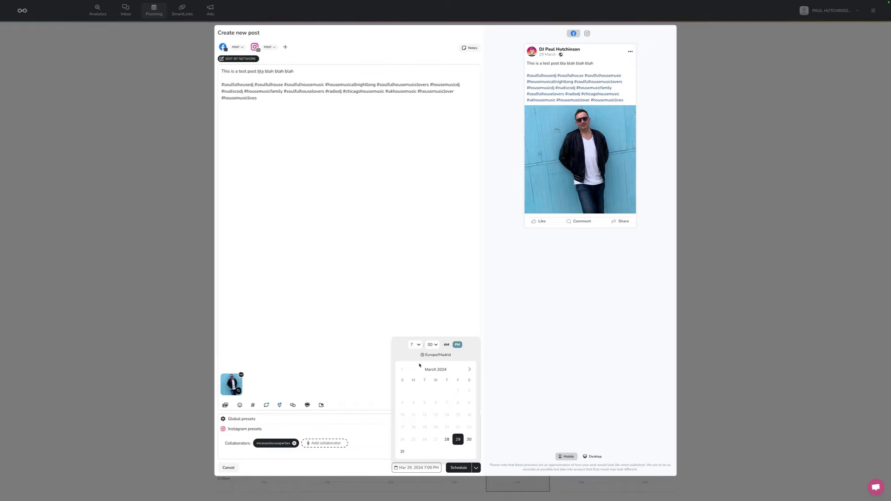
pyautogui.click(416, 345)
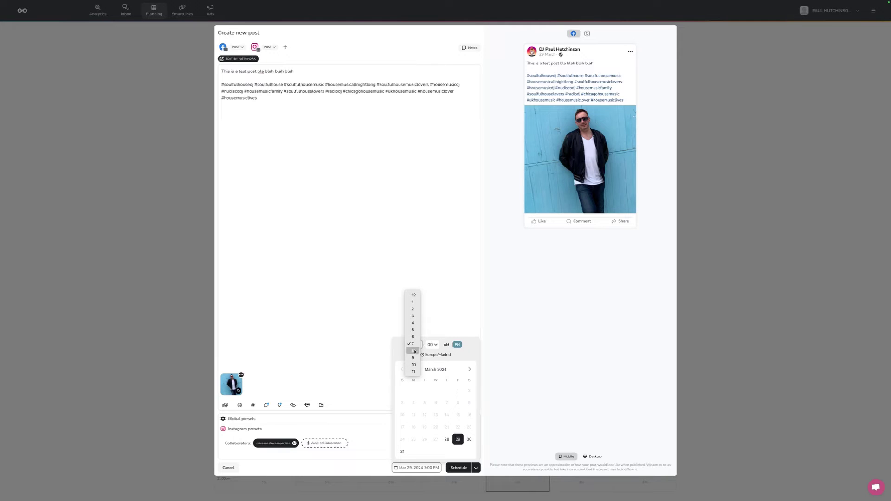
pyautogui.click(415, 352)
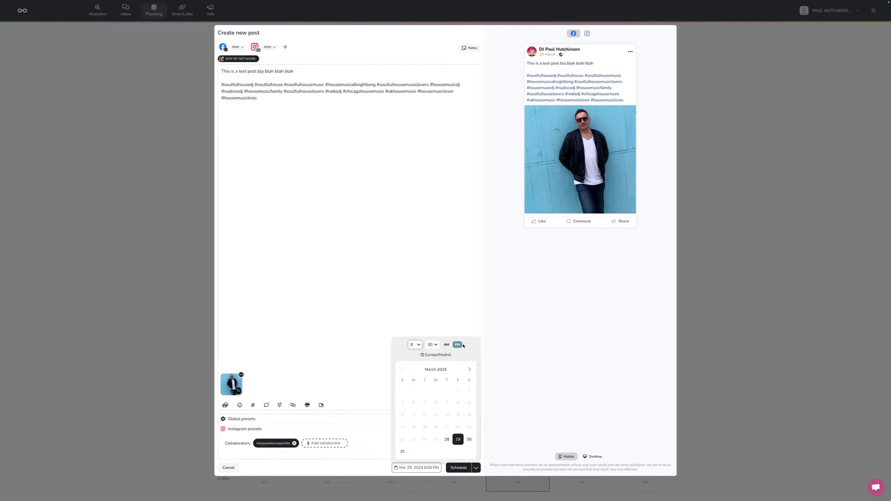
pyautogui.click(446, 344)
pyautogui.click(457, 346)
pyautogui.click(459, 469)
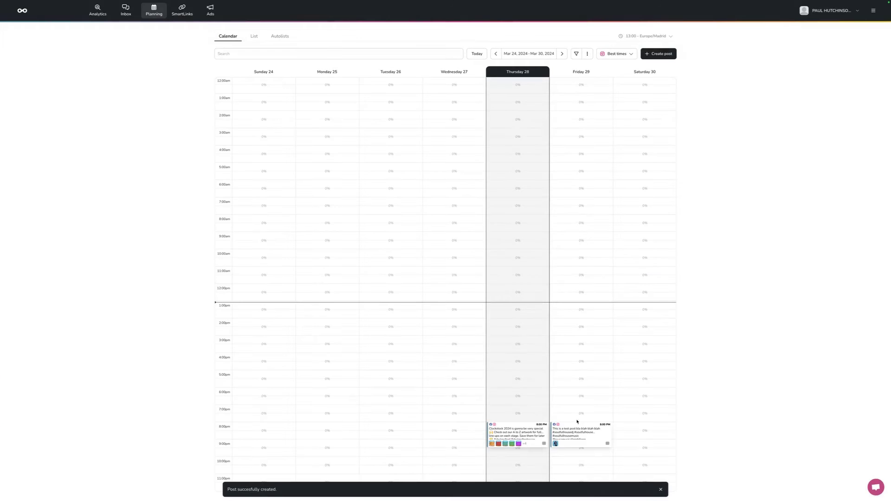
pyautogui.moveTo(591, 436)
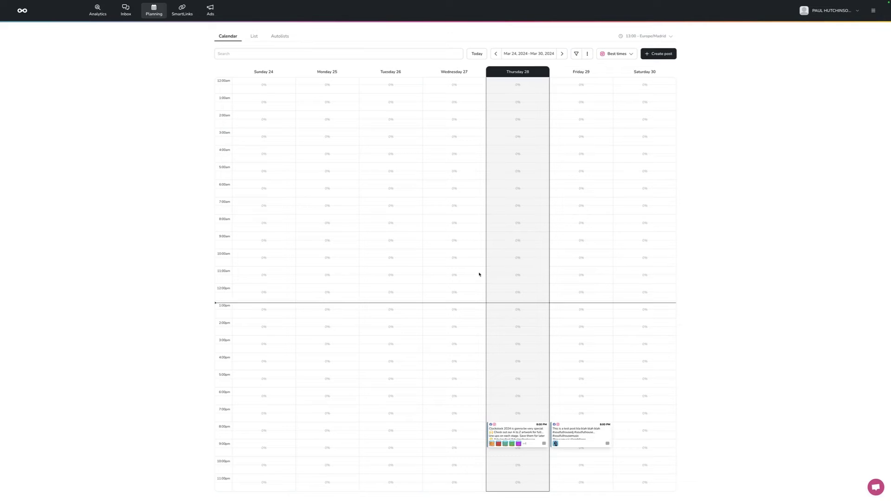
# Step: From Analytics > Reports, generate and open the Facebook and Instagram PDF report for 01–29 Feb 2024
pyautogui.click(105, 15)
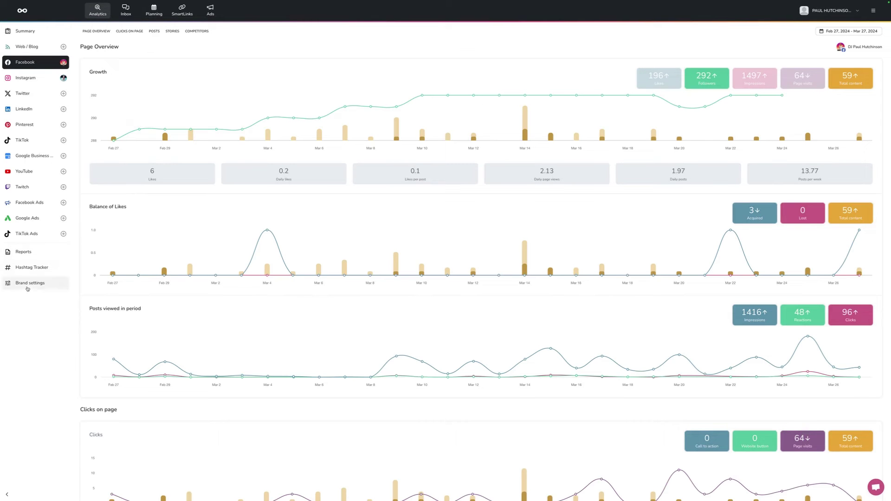
pyautogui.click(26, 252)
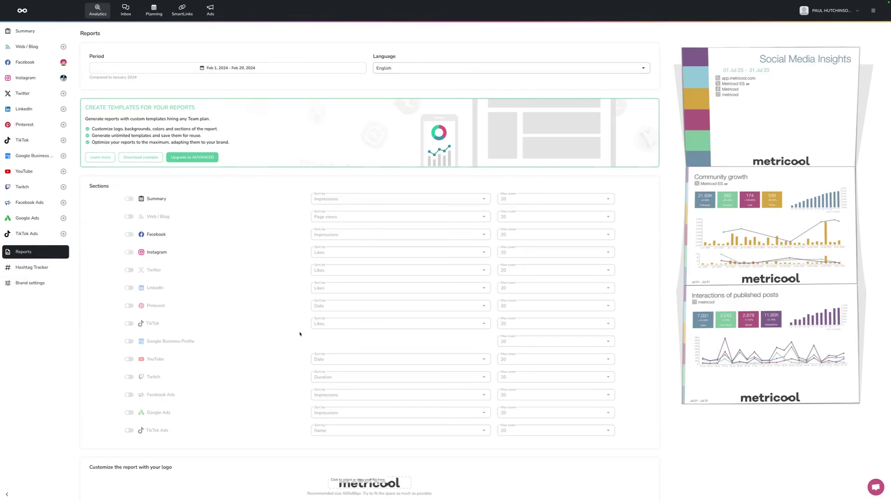
pyautogui.scroll(-2, 761, 276)
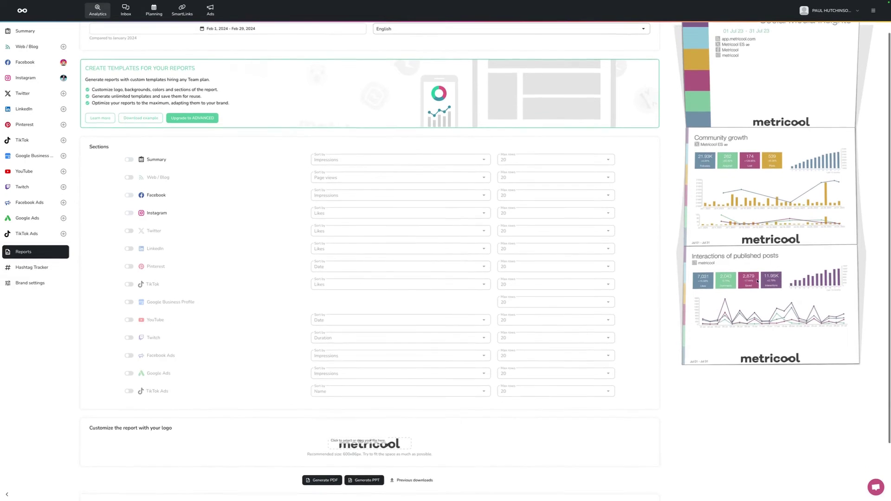
pyautogui.scroll(2, 757, 281)
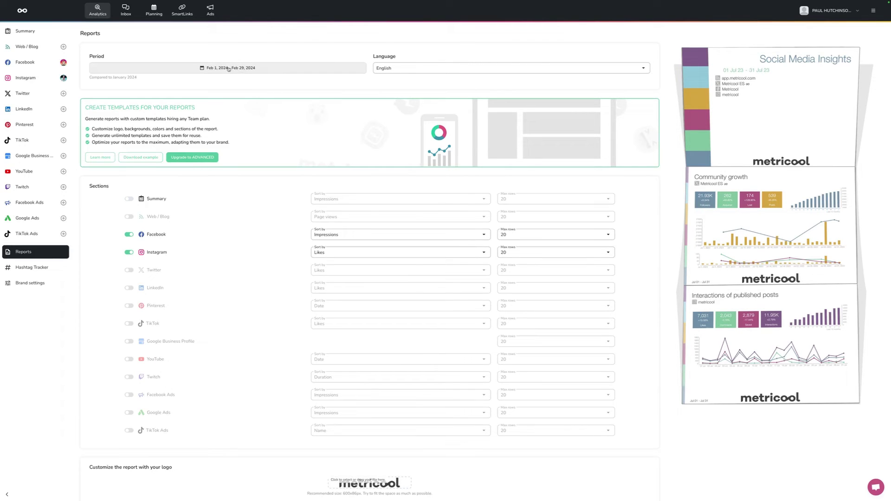
pyautogui.scroll(-2, 312, 397)
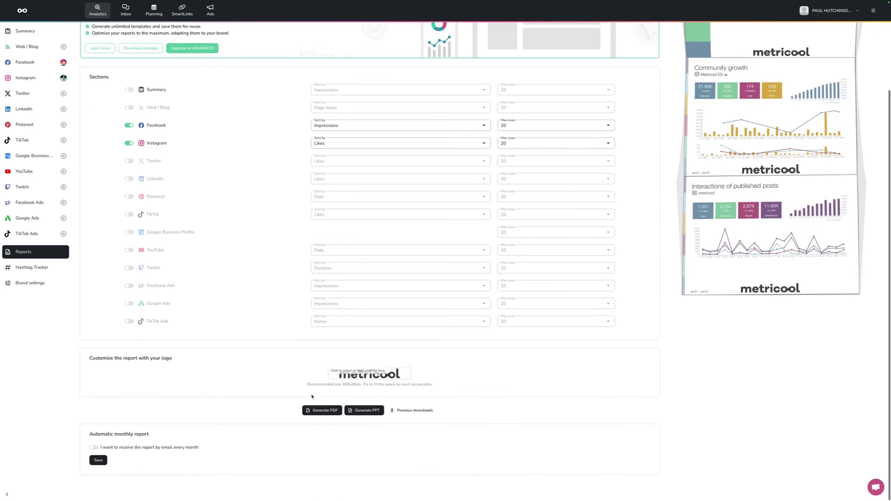
pyautogui.click(325, 410)
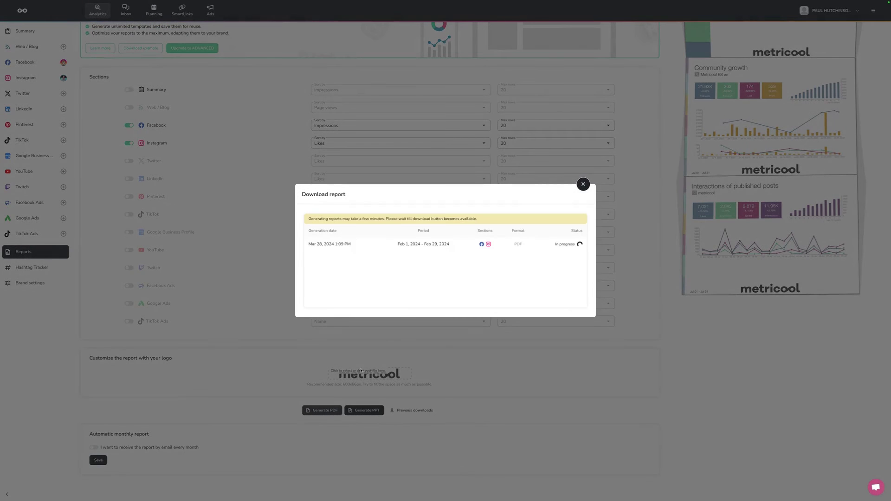
pyautogui.click(572, 244)
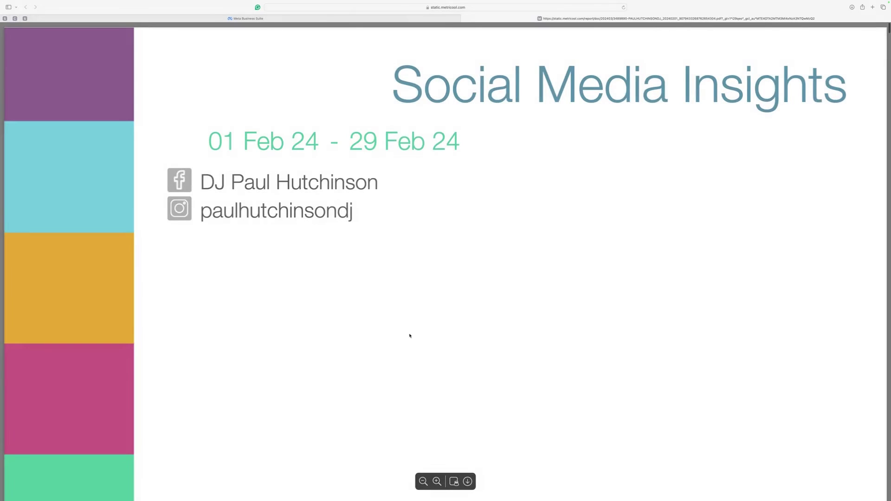
# Step: Scroll the PDF past the Facebook community growth and post ranking pages to Instagram demographics (51.39% male)
pyautogui.scroll(-15, 410, 335)
pyautogui.scroll(3, 409, 335)
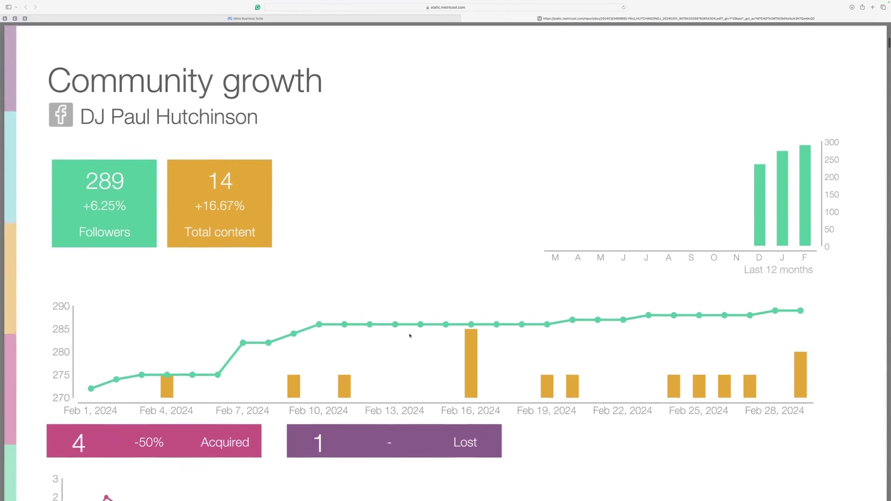
pyautogui.scroll(1, 409, 336)
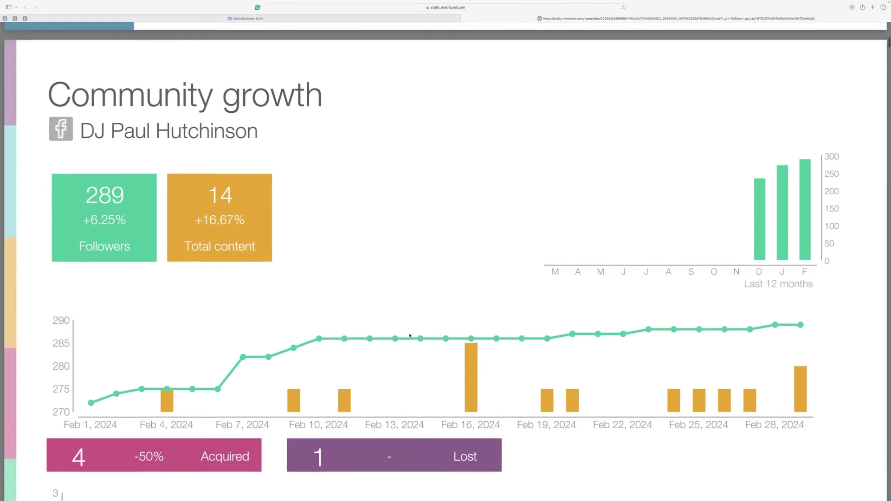
pyautogui.scroll(-15, 410, 335)
pyautogui.scroll(-10, 410, 336)
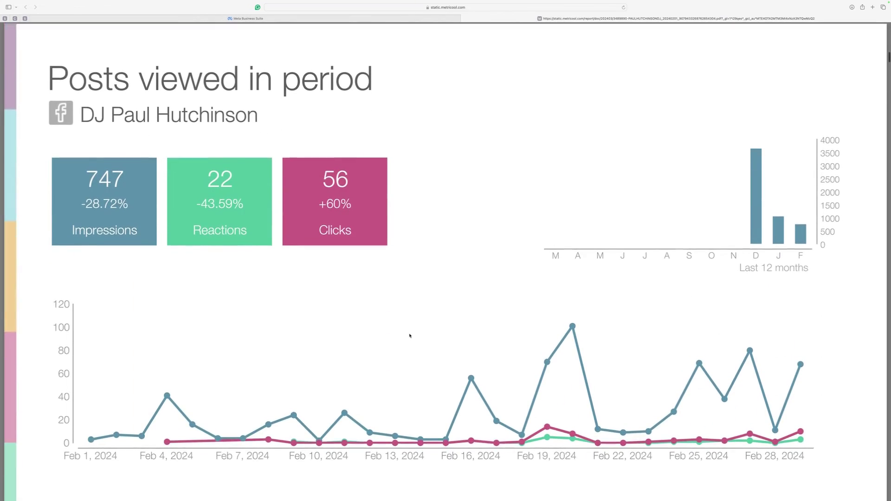
pyautogui.scroll(-6, 409, 336)
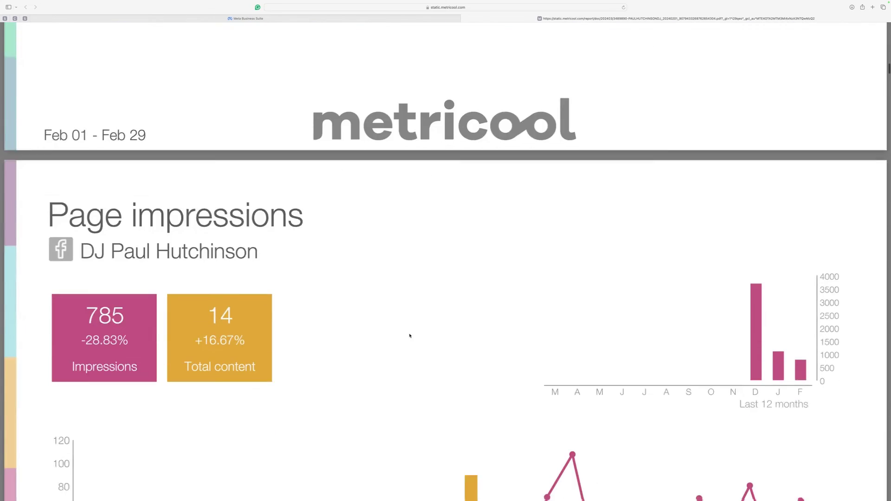
pyautogui.scroll(-1, 410, 336)
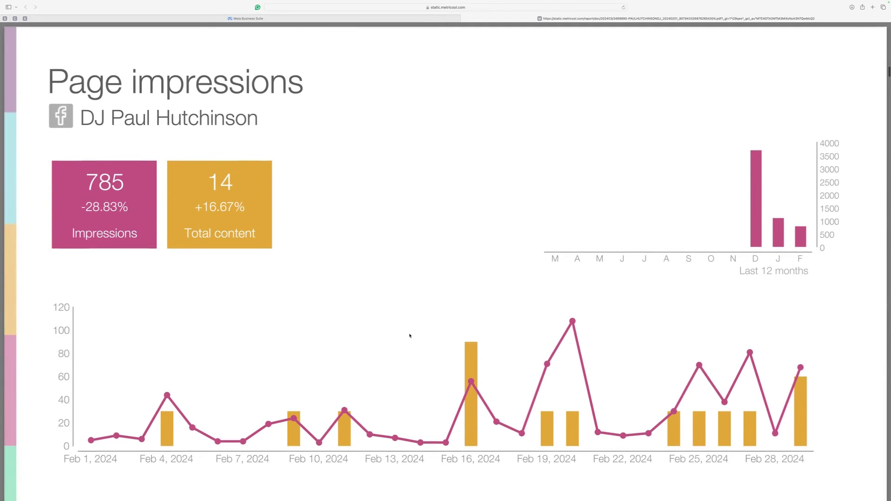
pyautogui.scroll(-15, 410, 335)
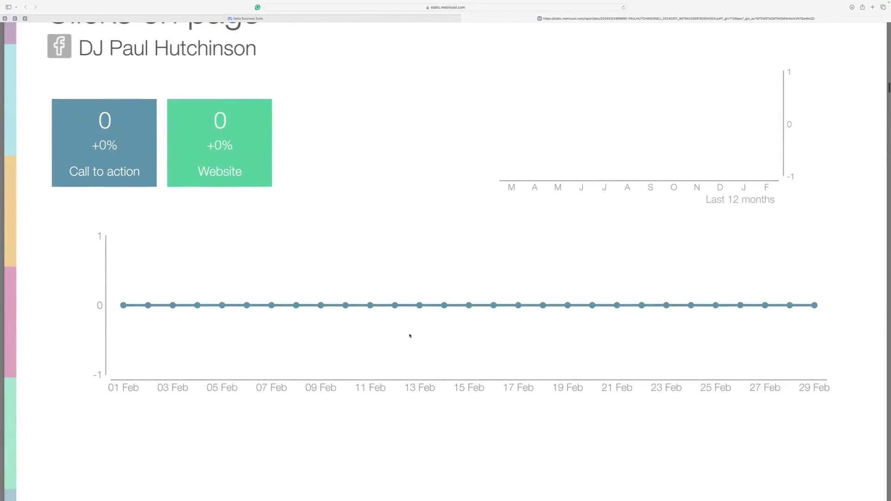
pyautogui.scroll(-15, 410, 336)
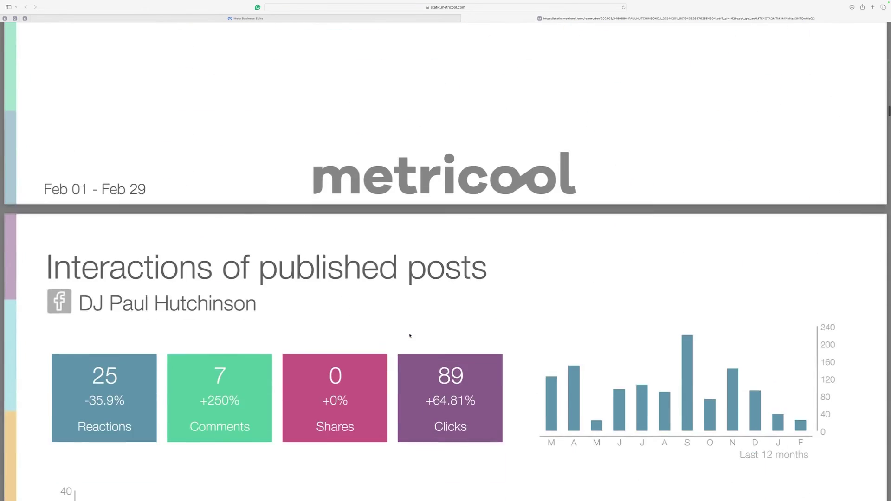
pyautogui.scroll(-15, 410, 335)
pyautogui.scroll(3, 410, 336)
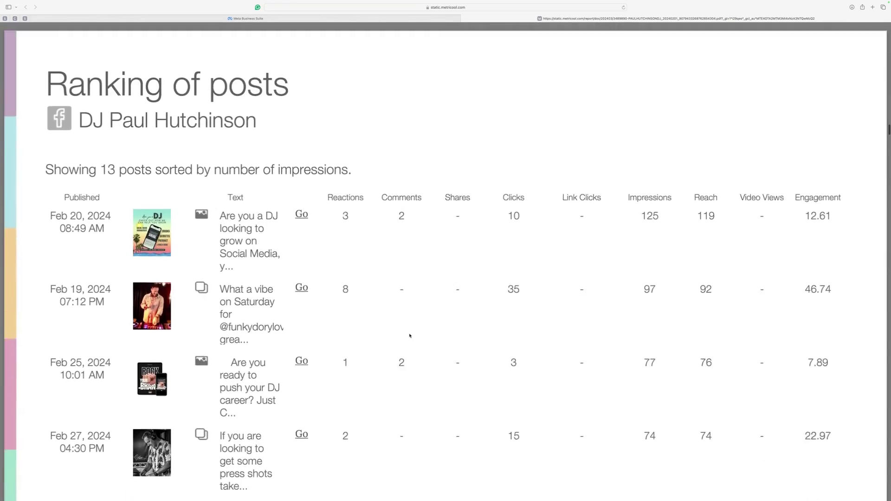
pyautogui.scroll(-15, 393, 372)
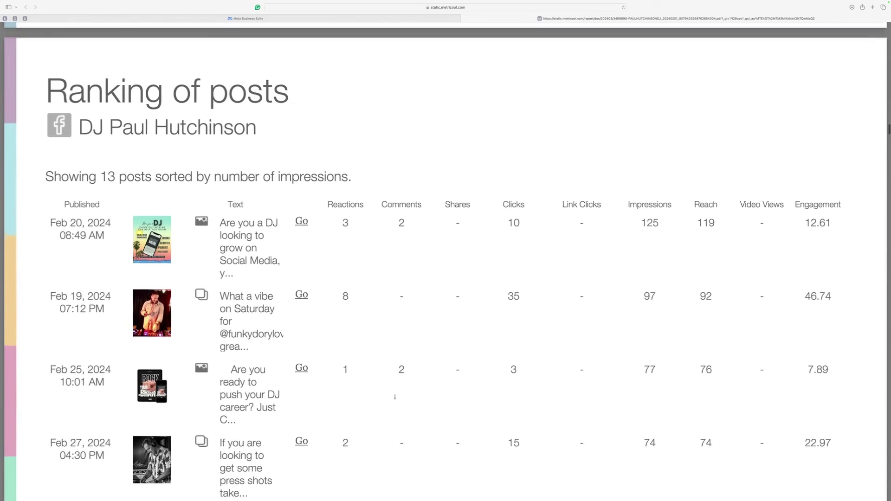
pyautogui.scroll(-20, 395, 397)
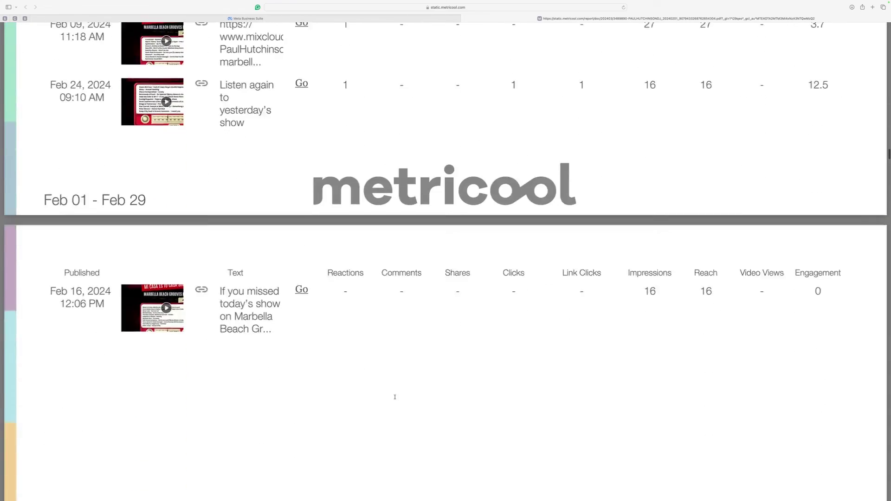
# Step: Scroll the Instagram countries, cities and average reach pages down to published-post reach (404.1 per post, 10 posts)
pyautogui.scroll(-10, 394, 396)
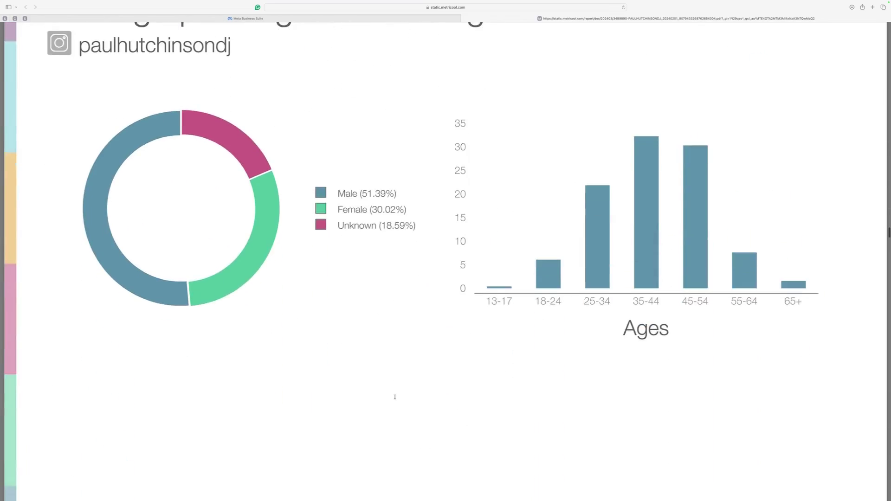
pyautogui.scroll(4, 394, 397)
pyautogui.scroll(-2, 395, 396)
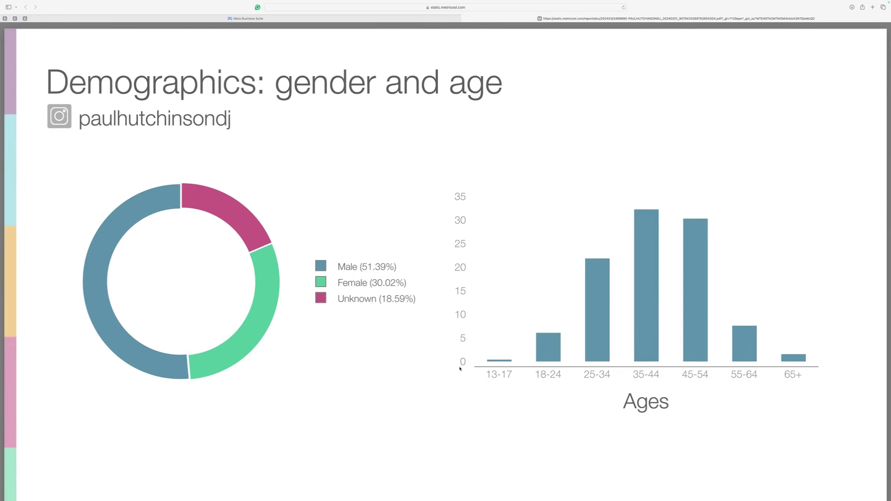
pyautogui.scroll(-15, 400, 392)
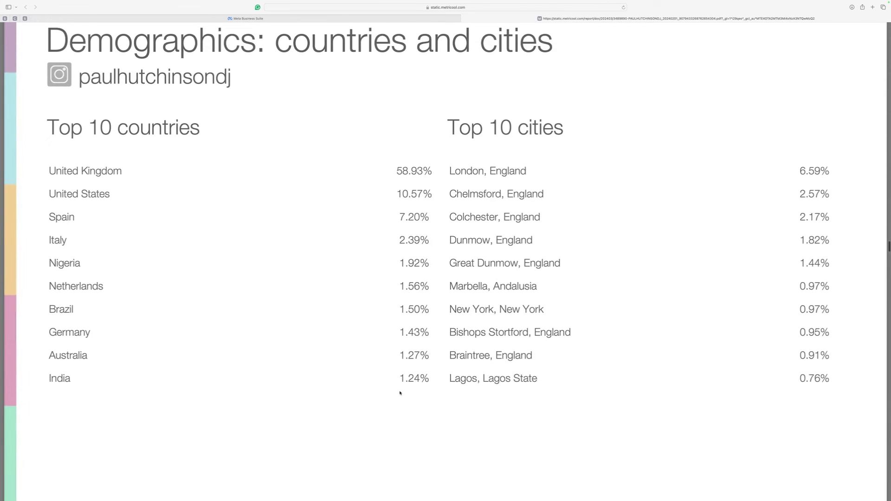
pyautogui.scroll(2, 400, 392)
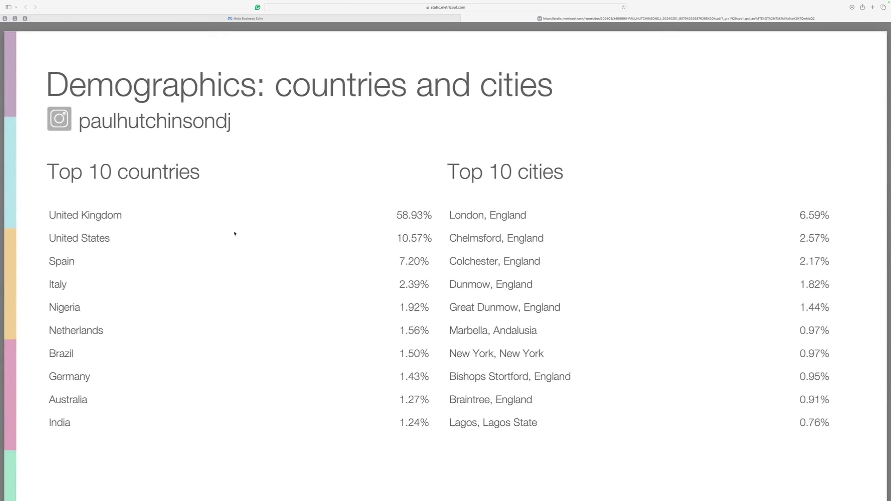
pyautogui.scroll(-1, 246, 241)
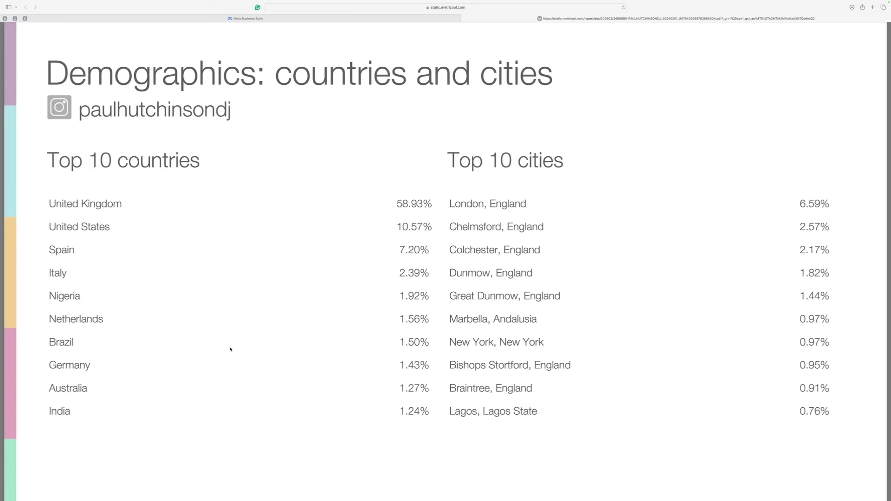
pyautogui.scroll(-15, 259, 344)
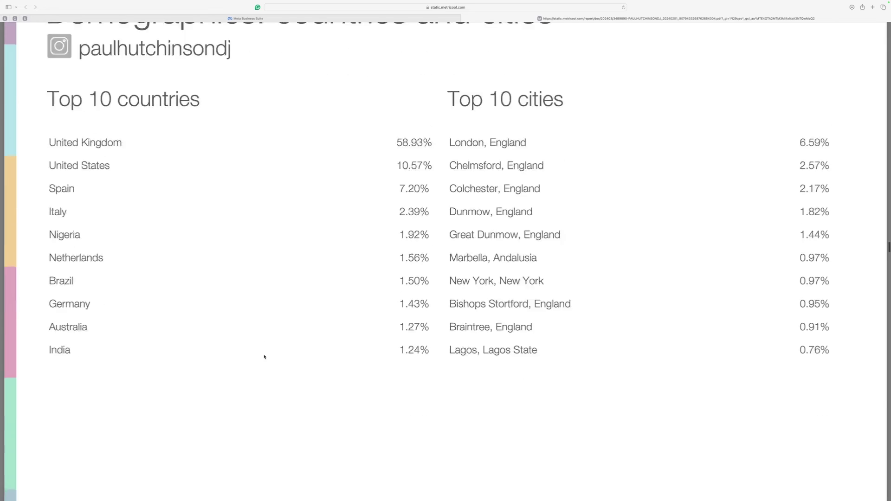
pyautogui.scroll(-20, 264, 357)
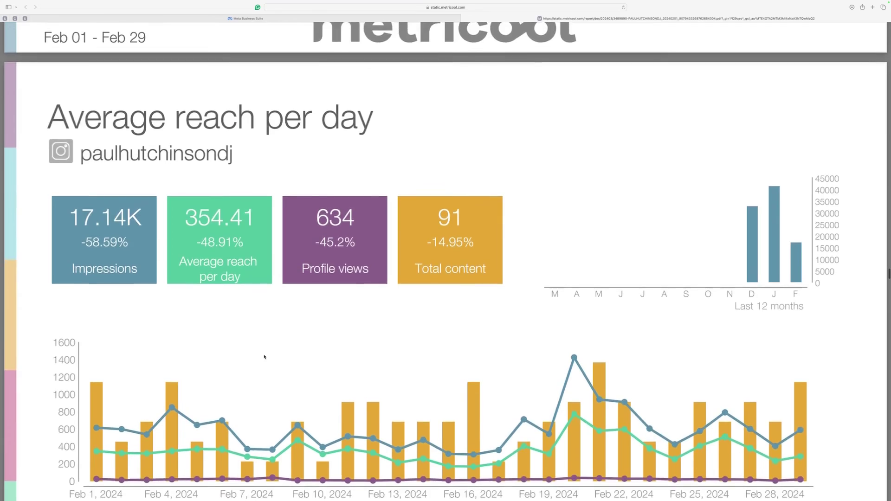
pyautogui.scroll(-20, 264, 356)
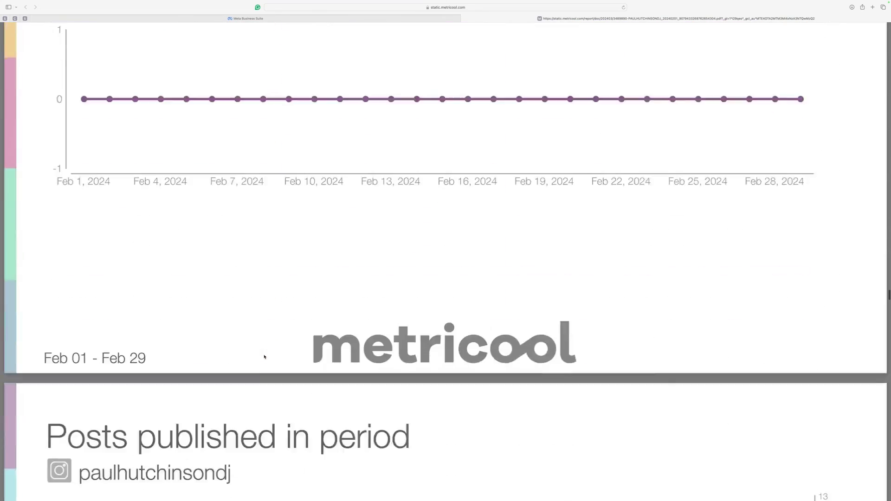
pyautogui.scroll(-15, 264, 357)
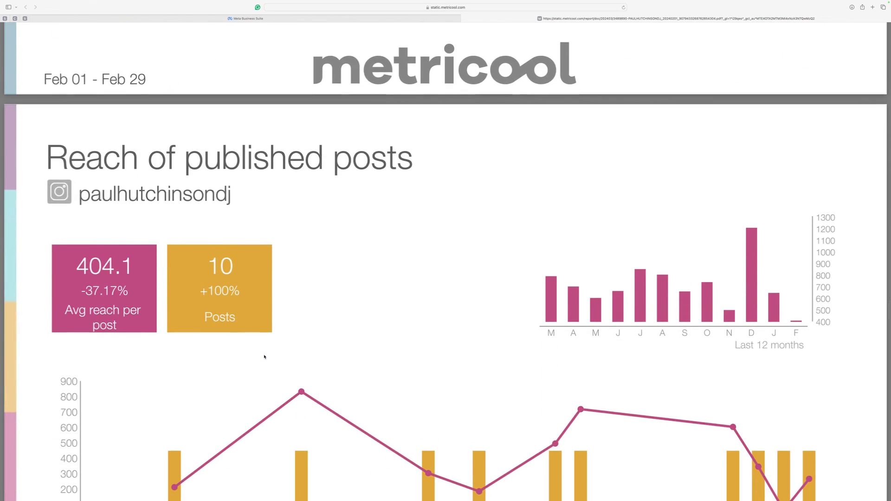
# Step: Close the Metricool PDF tab and go to the Meta Business Suite Planner calendar
pyautogui.press('super+w')
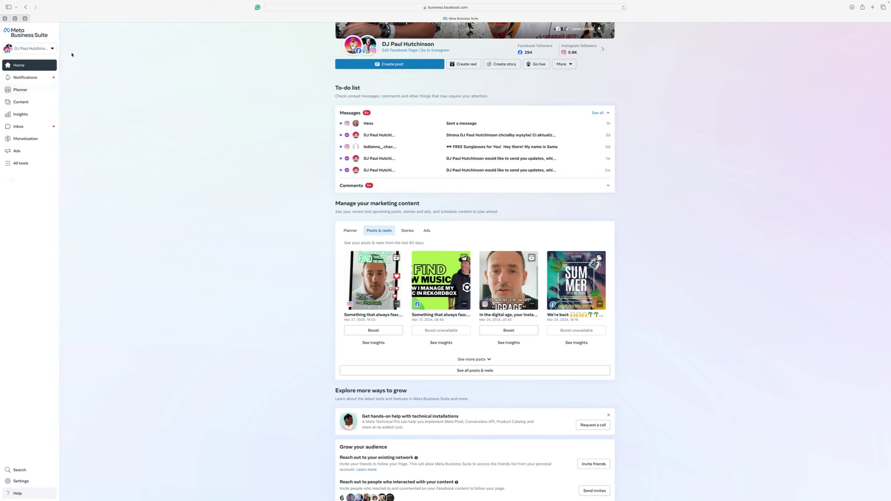
pyautogui.click(24, 91)
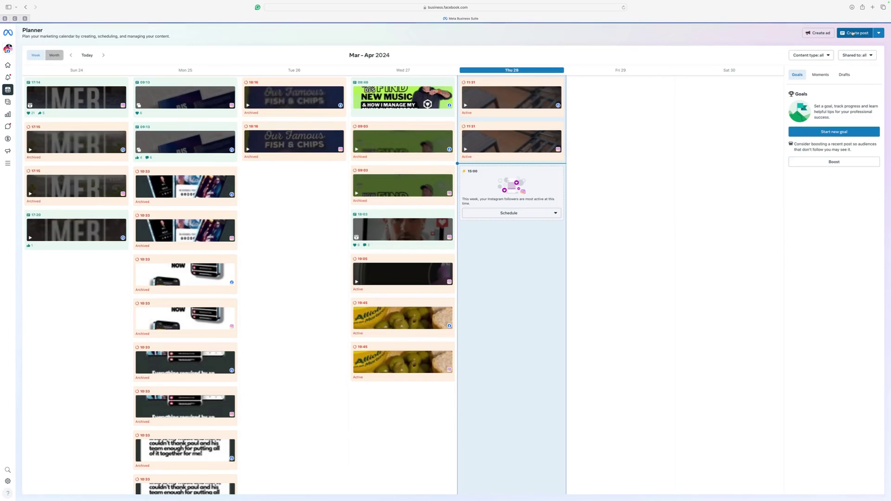
# Step: Start a new post with the placeholder caption 'dhdhdhjbmvbmbmbmfb' and begin attaching a photo
pyautogui.click(853, 33)
pyautogui.click(39, 155)
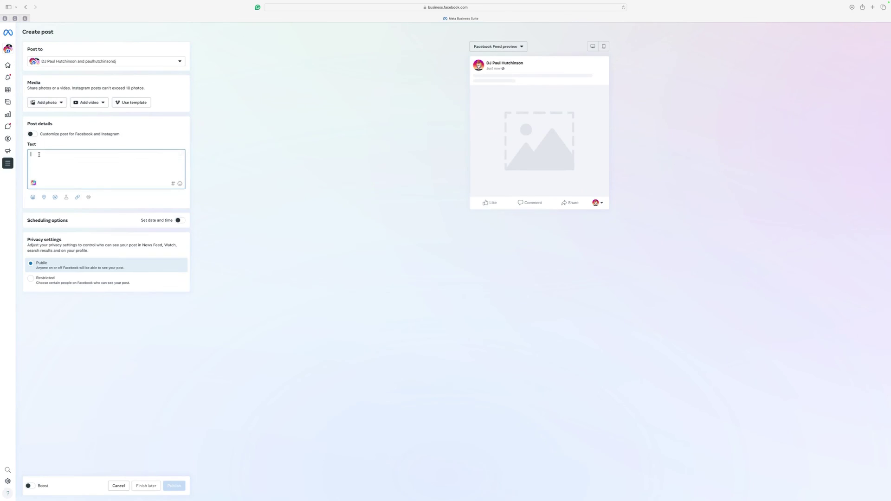
pyautogui.write('dhdhdhjbmvbmbmbmfb')
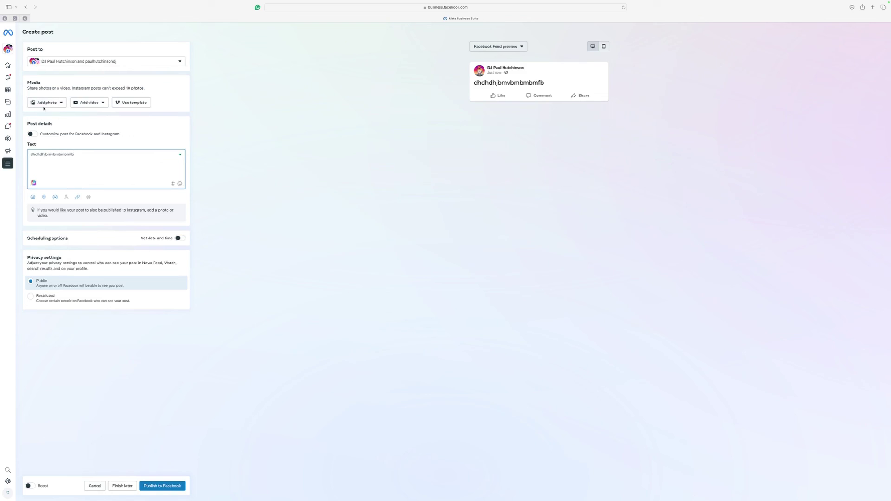
pyautogui.click(46, 103)
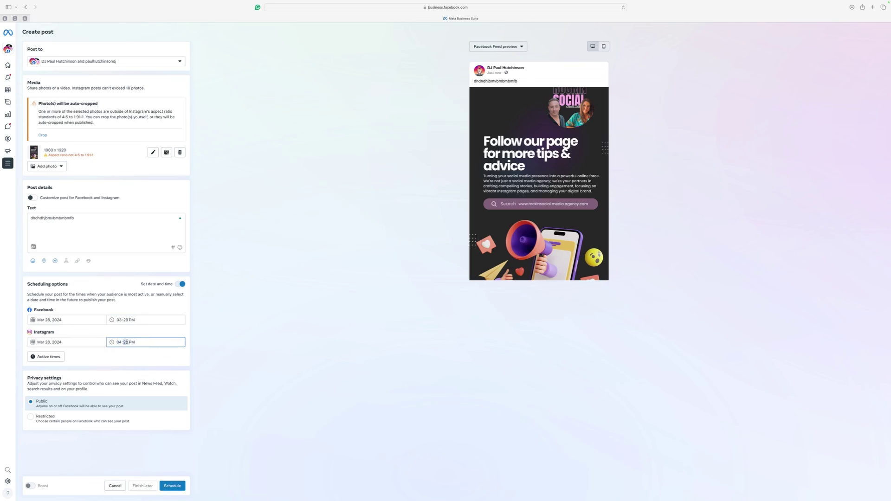
# Step: Re-enable Set date and time for Mar 28, 2024: Facebook at 03:30 PM, Instagram at 04:30 PM
pyautogui.click(181, 284)
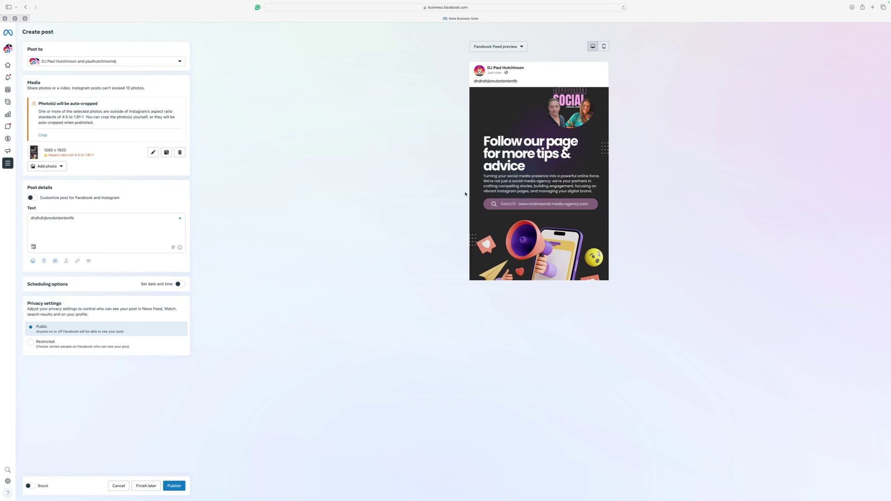
pyautogui.click(178, 284)
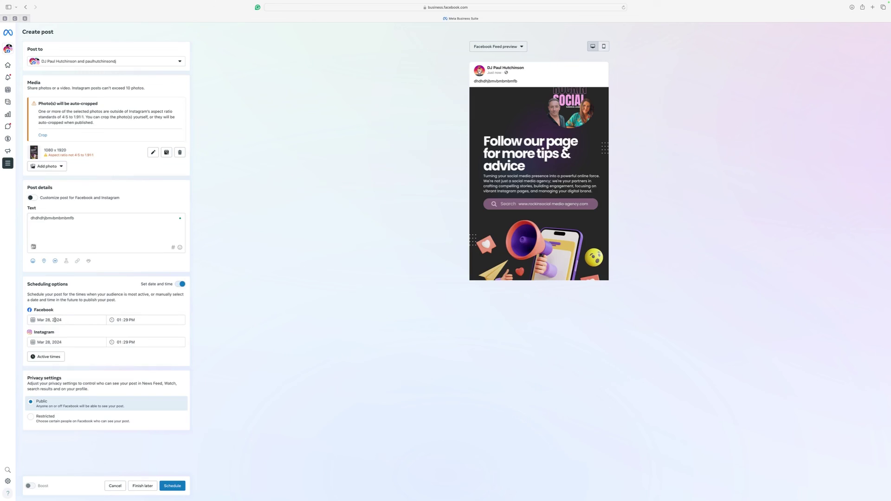
pyautogui.click(124, 320)
pyautogui.click(120, 320)
pyautogui.write('3')
pyautogui.click(132, 343)
pyautogui.moveTo(246, 2)
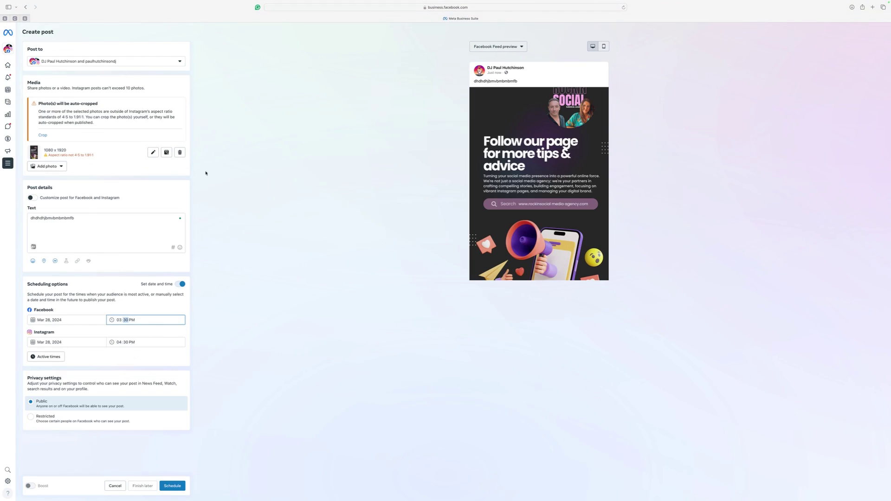